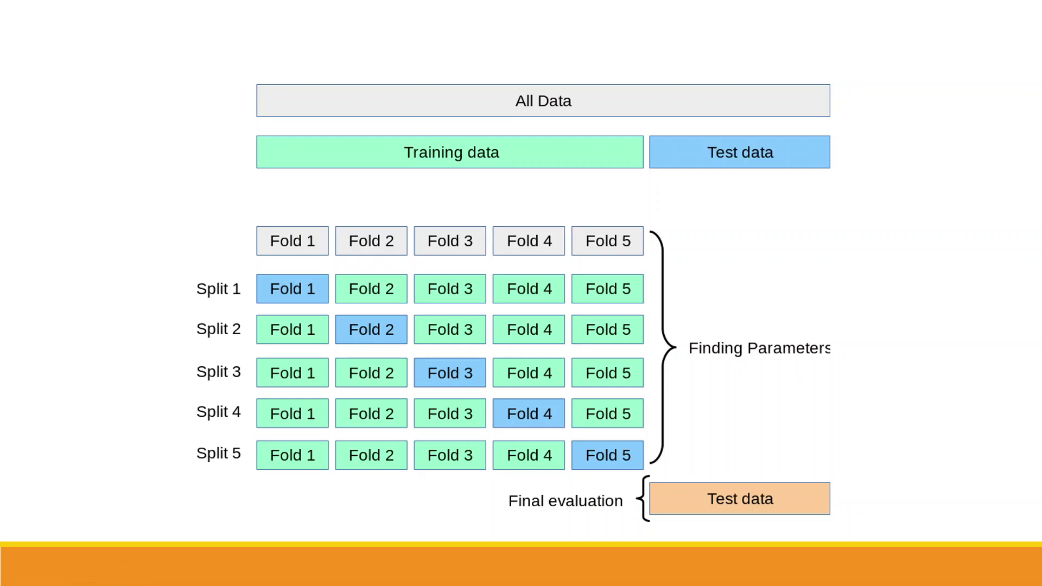
- Leave the slideshow and load heart1.csv into Orange's File widget
key(Escape)
click(688, 570)
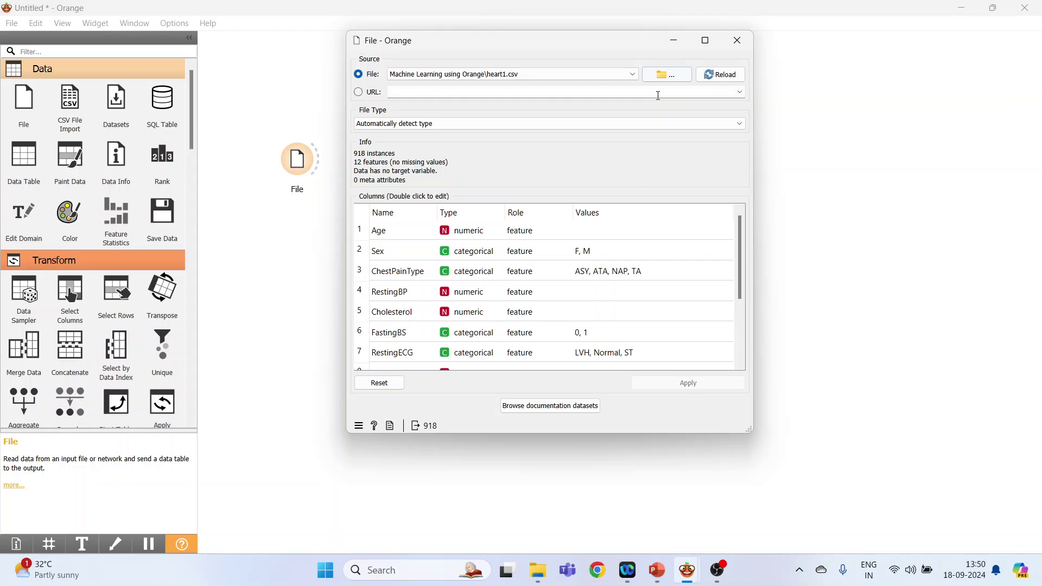
click(682, 78)
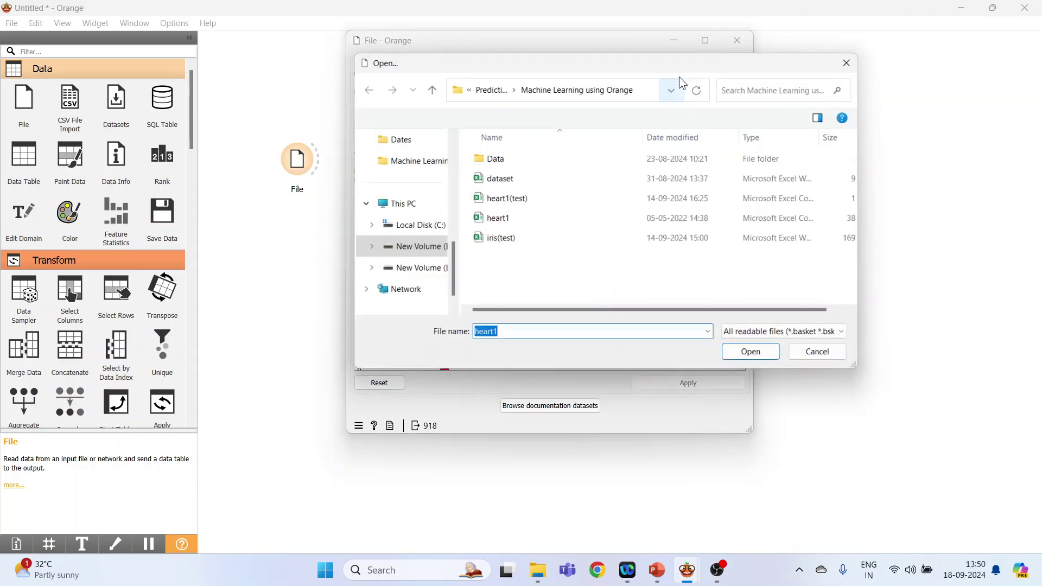
click(514, 217)
click(754, 355)
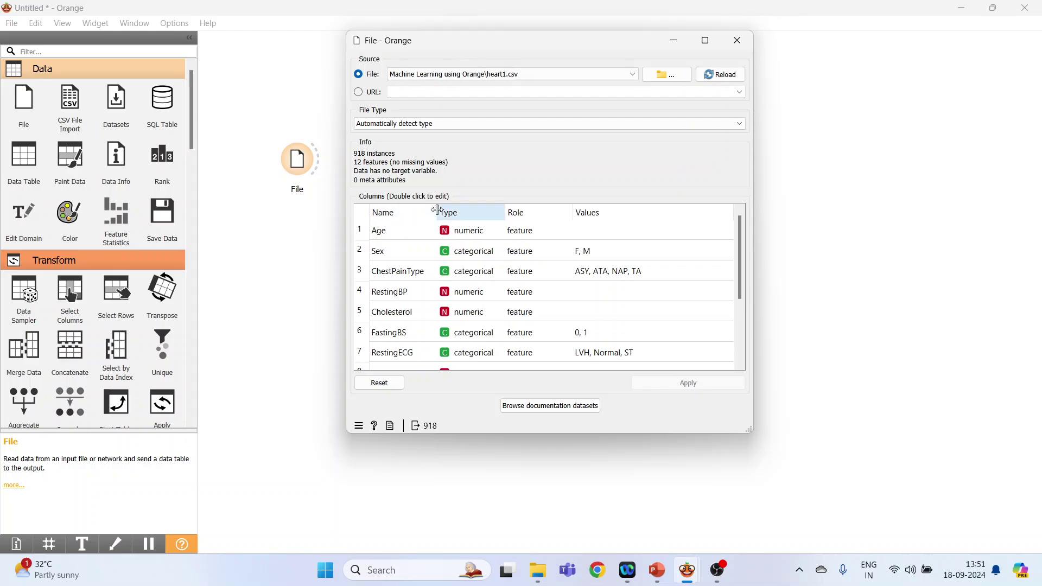
- Widen the Name column and scroll through the heart1 columns past MaxHR
drag(437, 212, 472, 212)
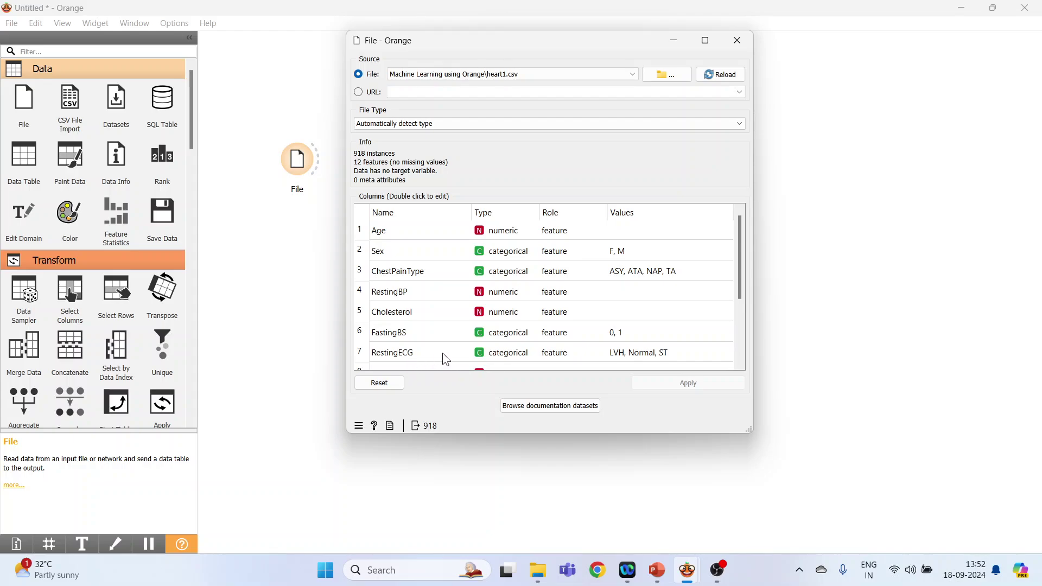
scroll(667, 359, down, 1)
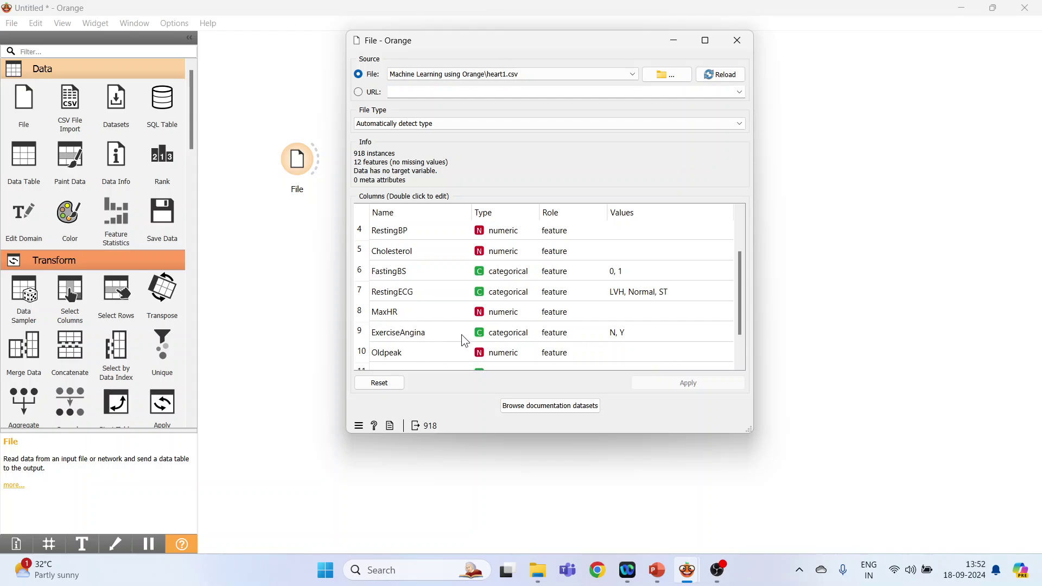
double_click(411, 318)
scroll(498, 355, down, 1)
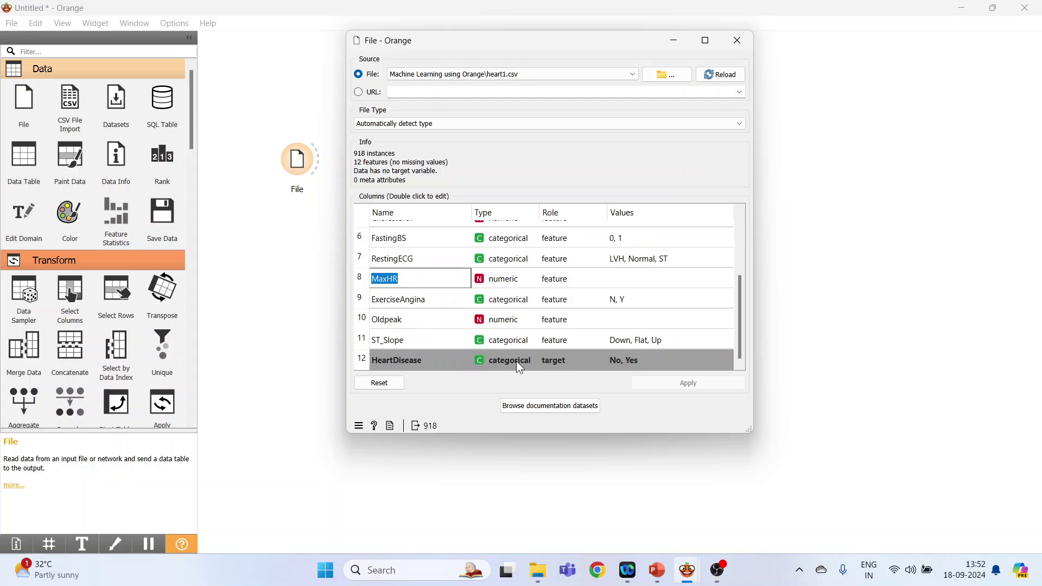
- Keep HeartDisease as a feature, reload the data and close the File dialog
double_click(568, 365)
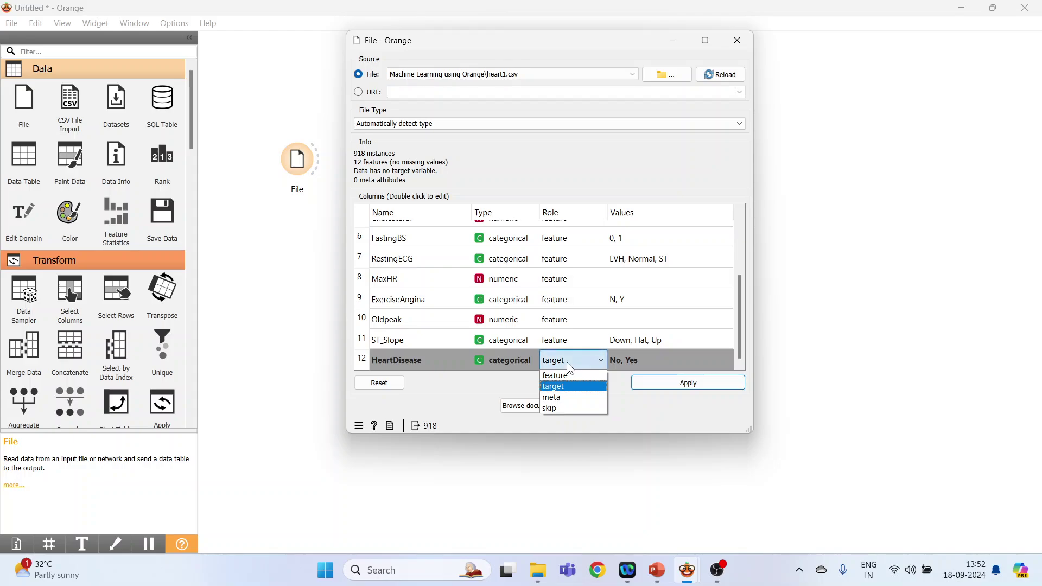
click(572, 376)
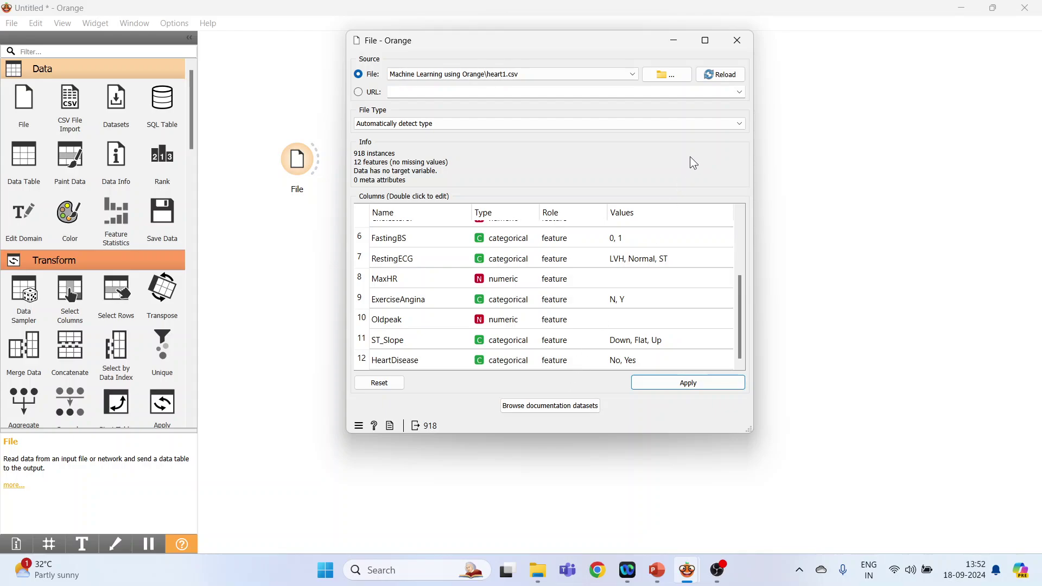
click(717, 77)
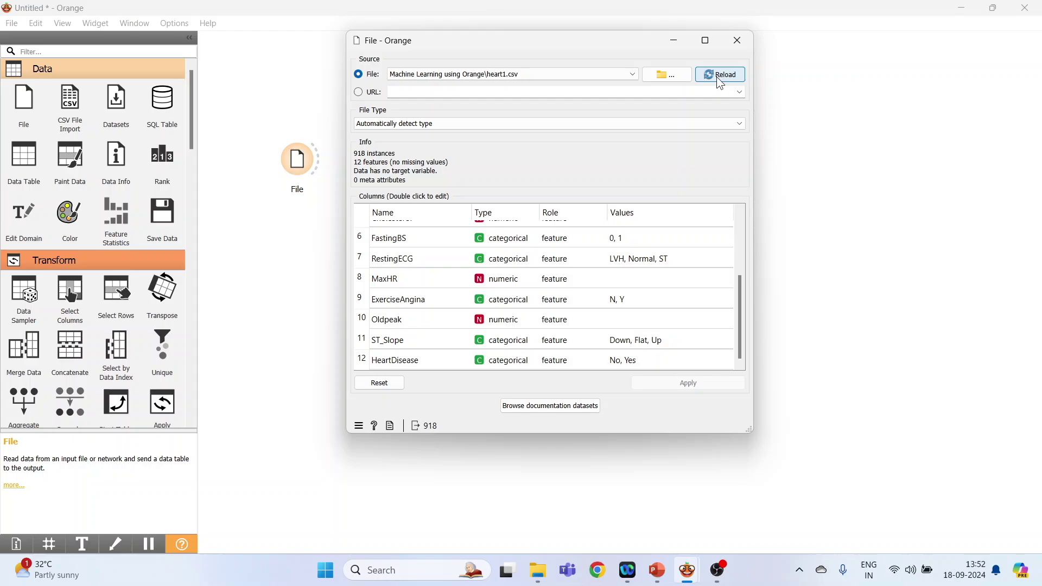
click(739, 41)
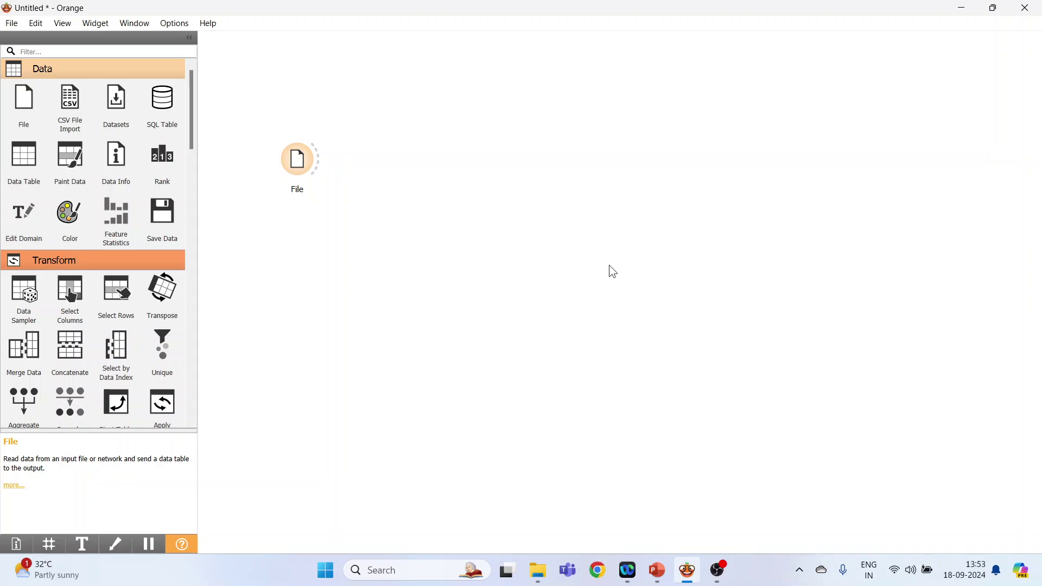
- Add a Data Sampler fed by the File node and open its settings
click(24, 301)
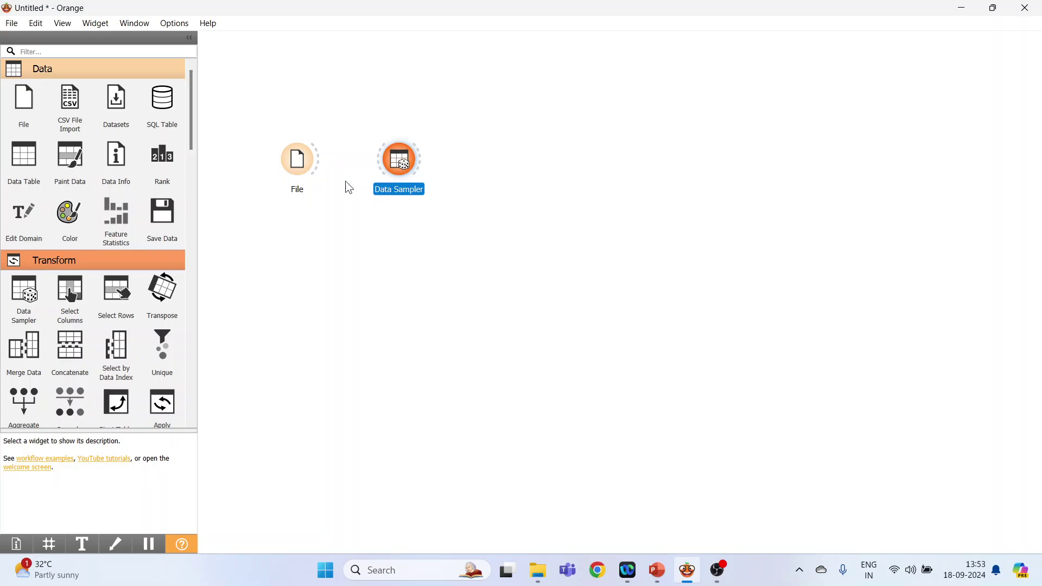
drag(319, 161, 397, 165)
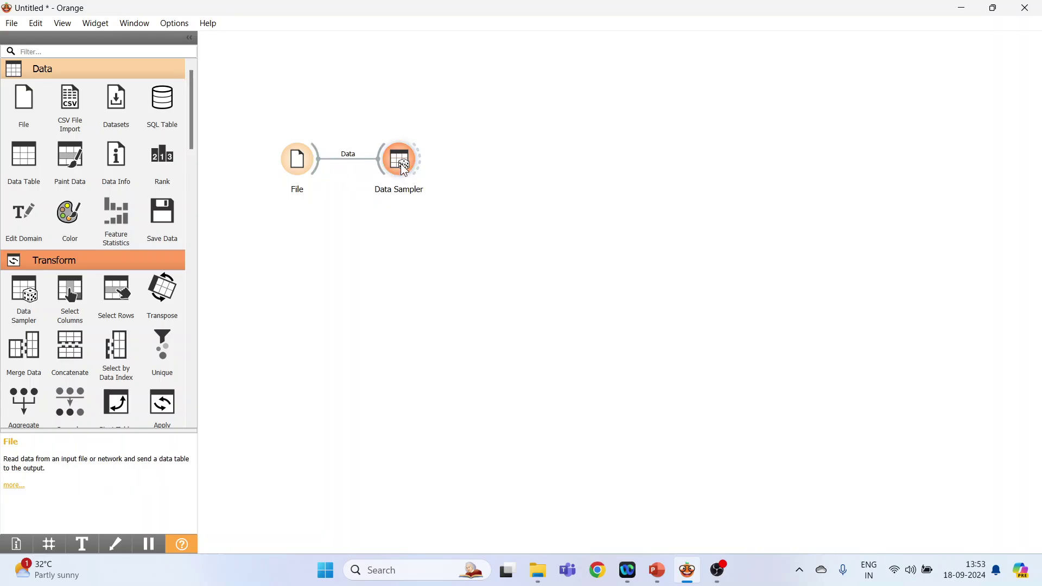
double_click(404, 170)
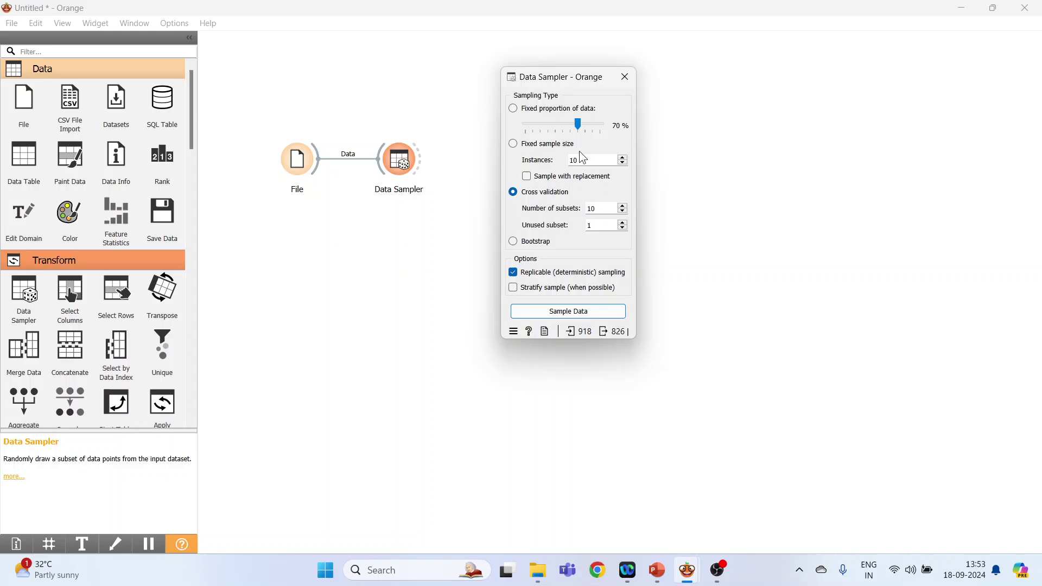
- Try the sampling types, then settle on a fixed 70% proportion of data
click(526, 178)
click(526, 177)
click(514, 194)
click(516, 248)
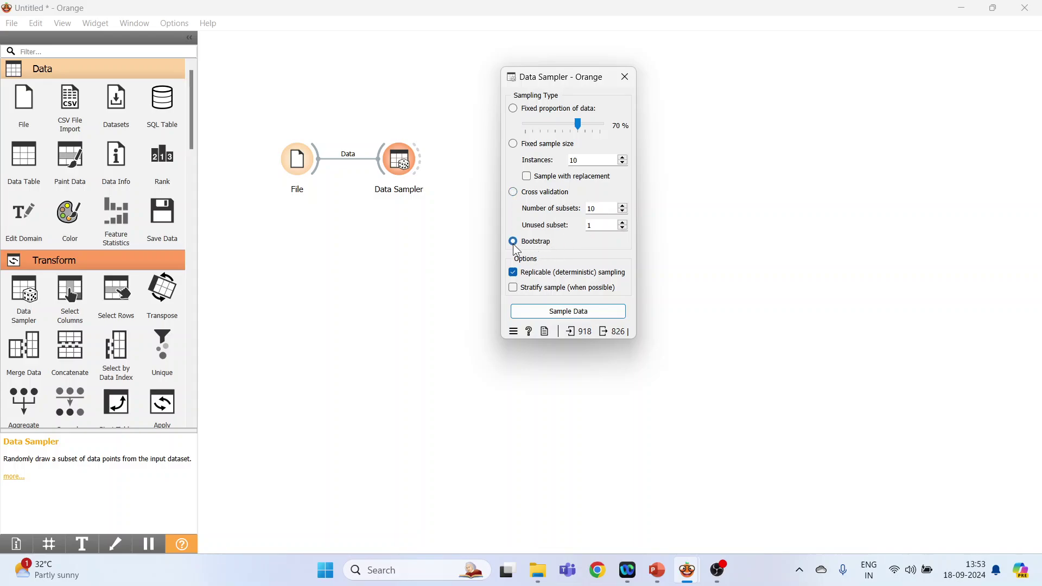
click(514, 109)
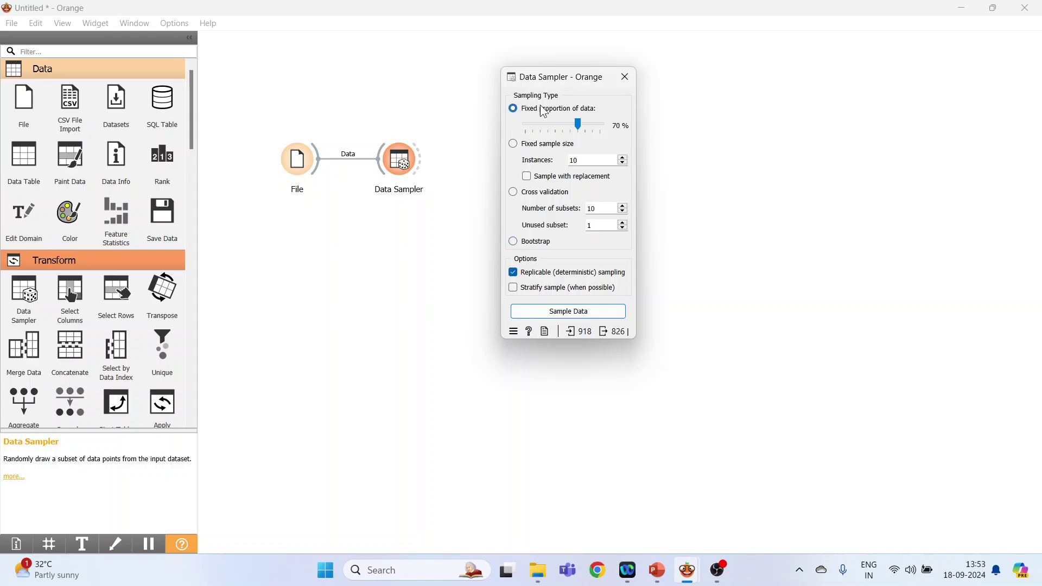
click(630, 78)
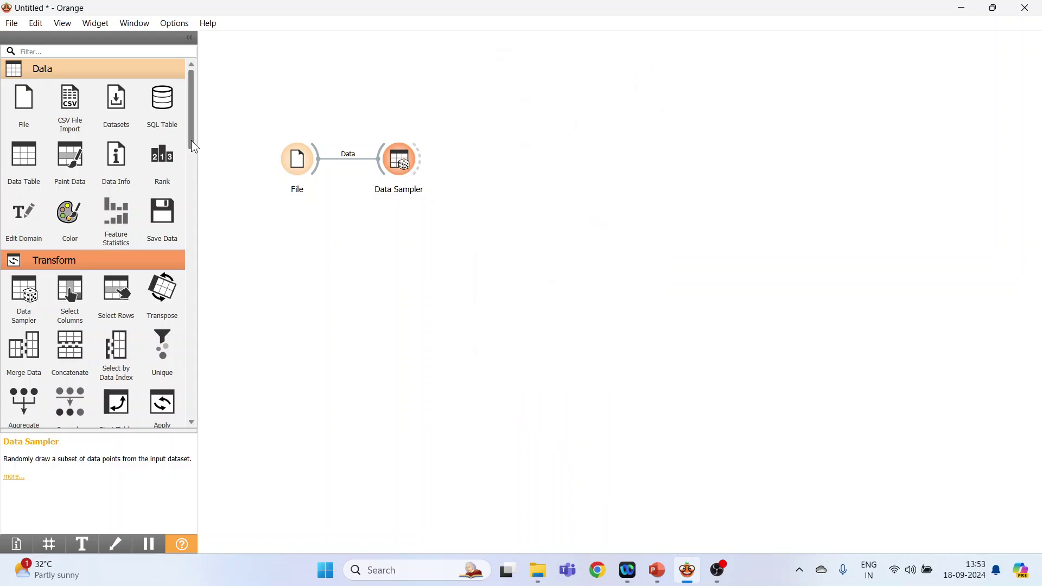
- Place a Logistic Regression widget below the Data Sampler
drag(191, 140, 190, 310)
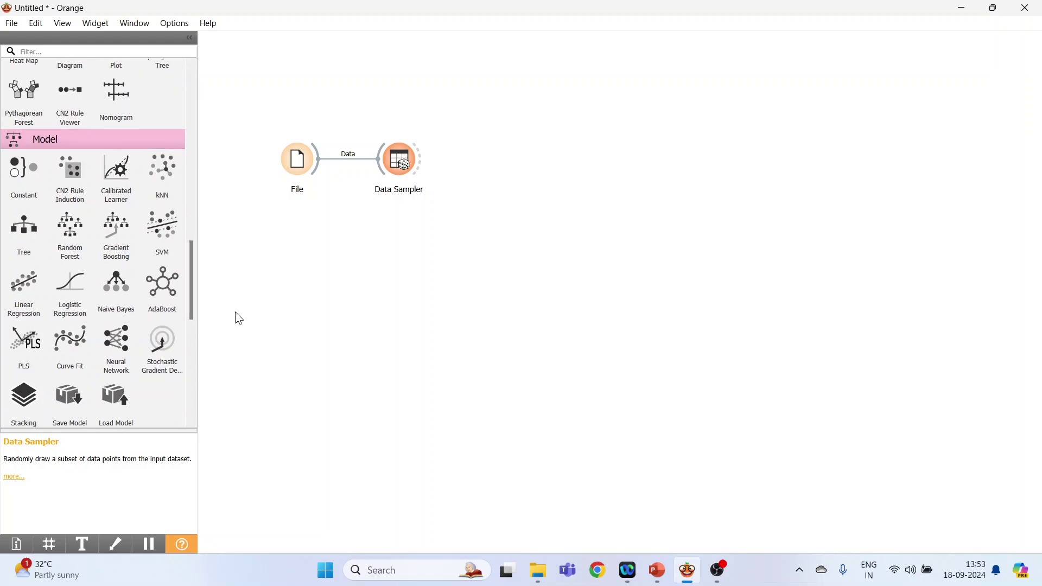
click(75, 295)
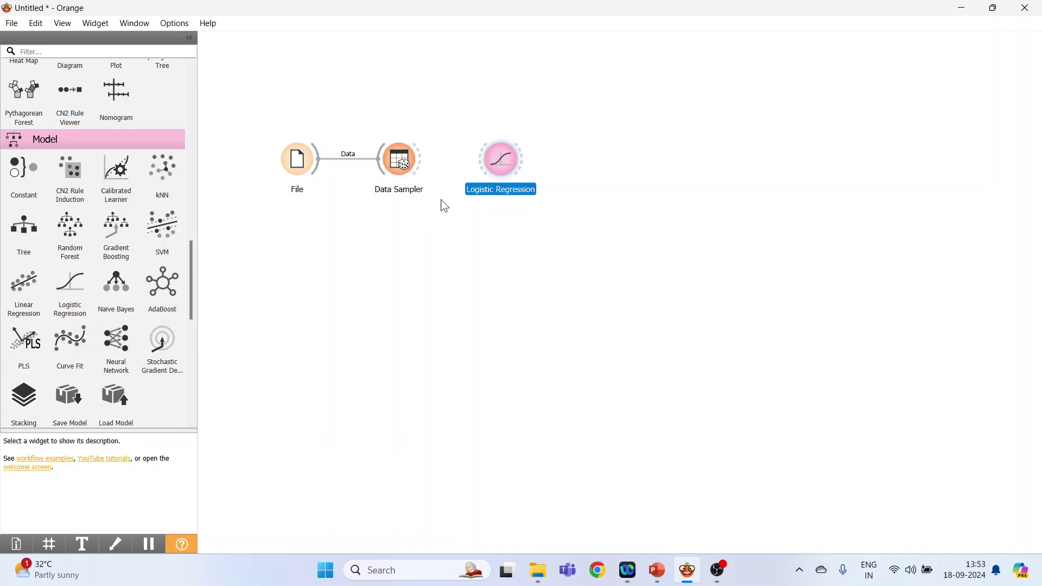
drag(501, 166, 405, 266)
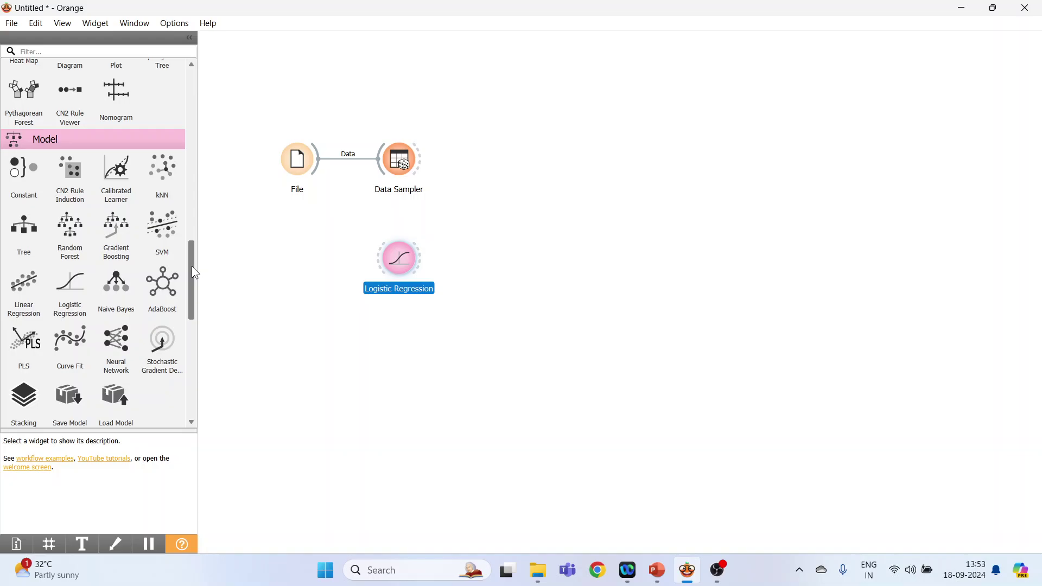
- Add Test and Score, fed by Data Sampler's sample and the Logistic Regression learner
drag(194, 271, 192, 330)
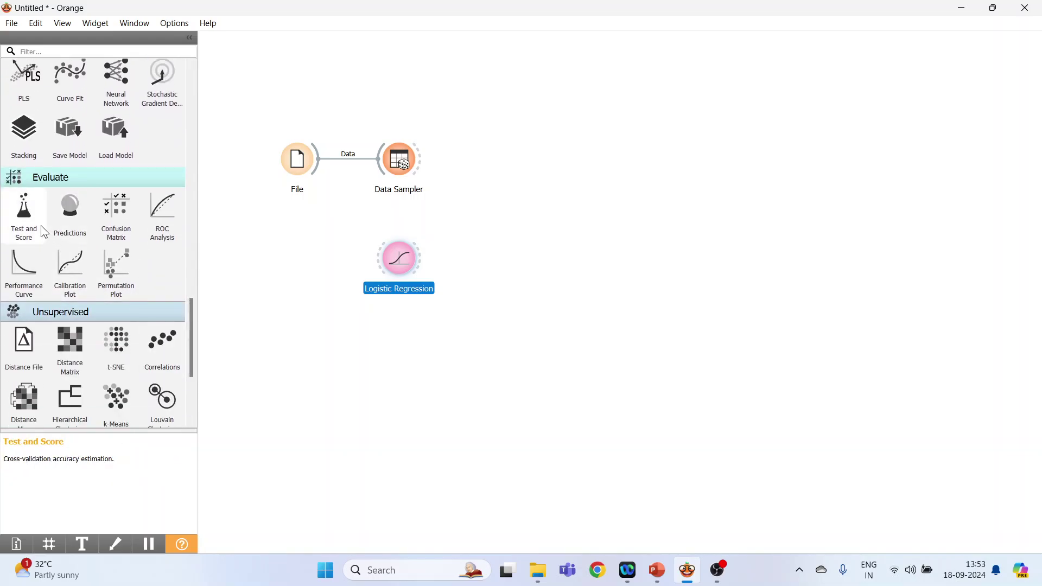
drag(30, 218, 520, 162)
drag(422, 159, 499, 158)
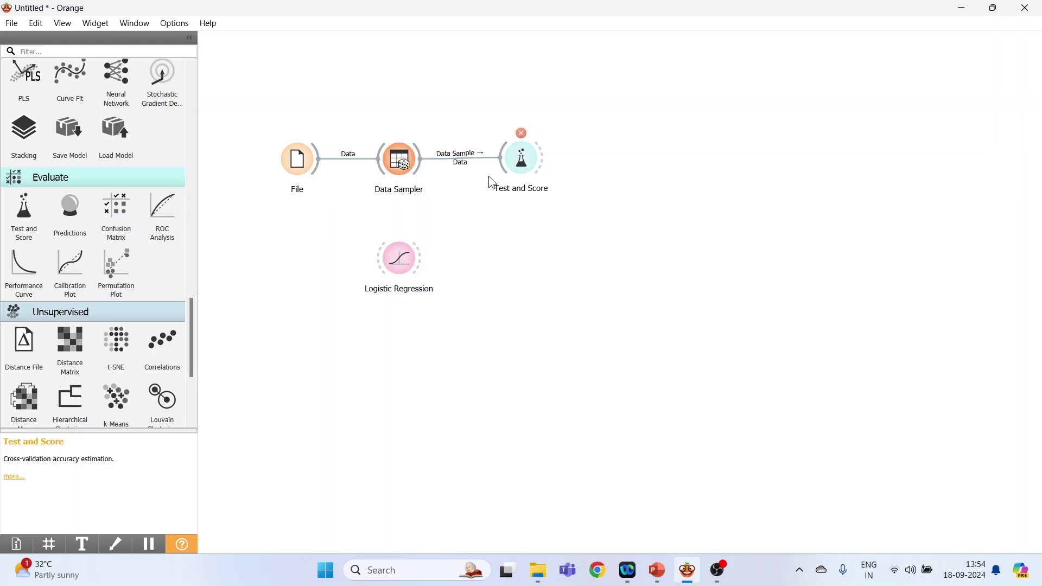
drag(421, 256, 500, 171)
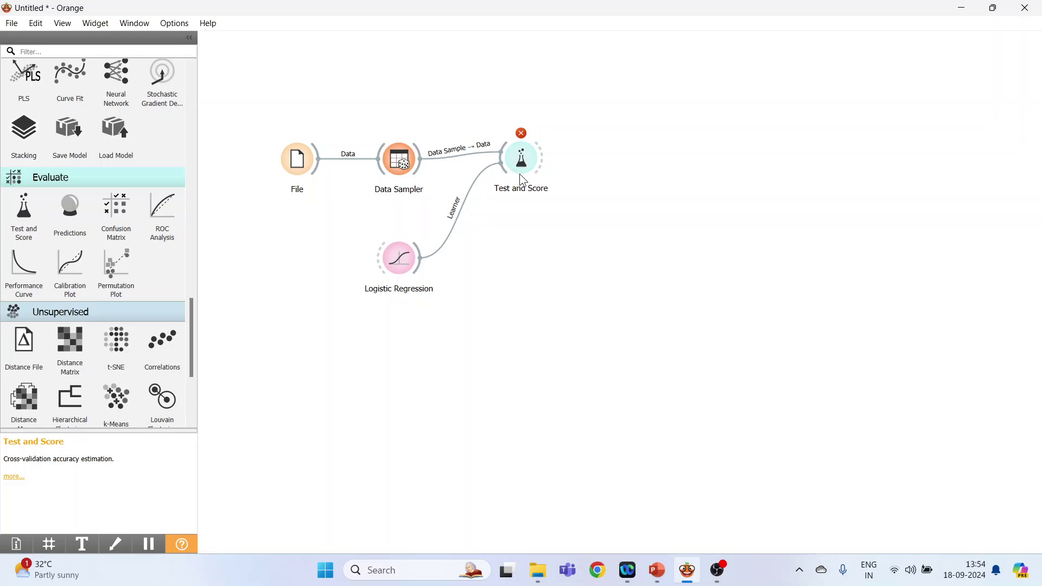
mouse_move(525, 138)
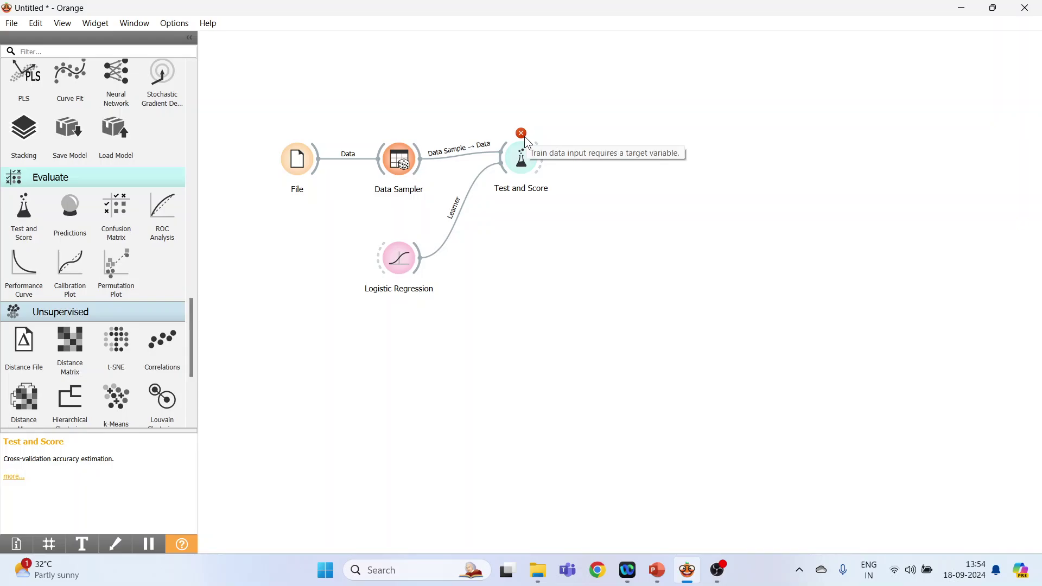
- Make HeartDisease the target variable in the File widget and apply it
double_click(297, 165)
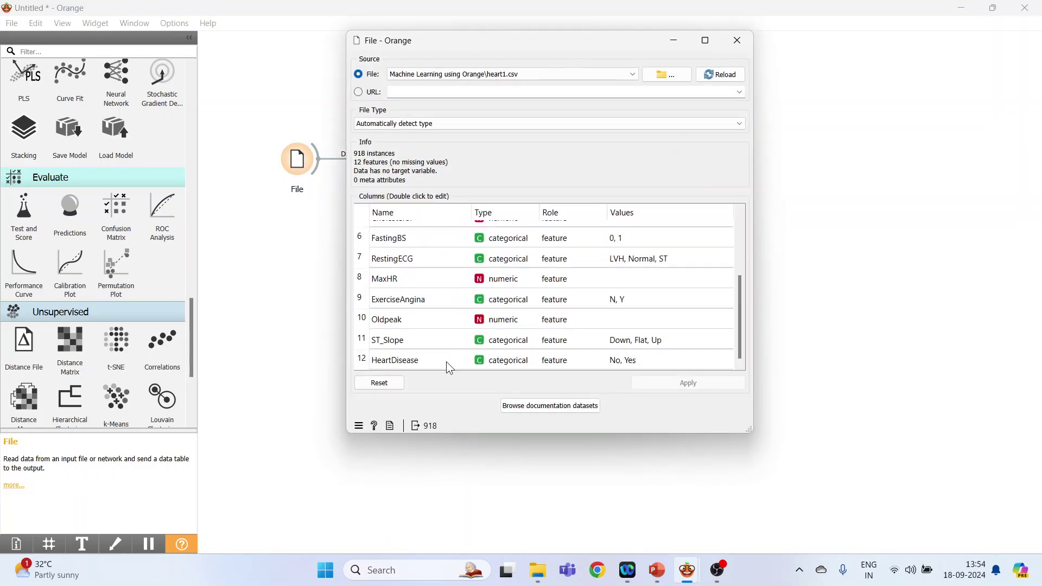
double_click(585, 360)
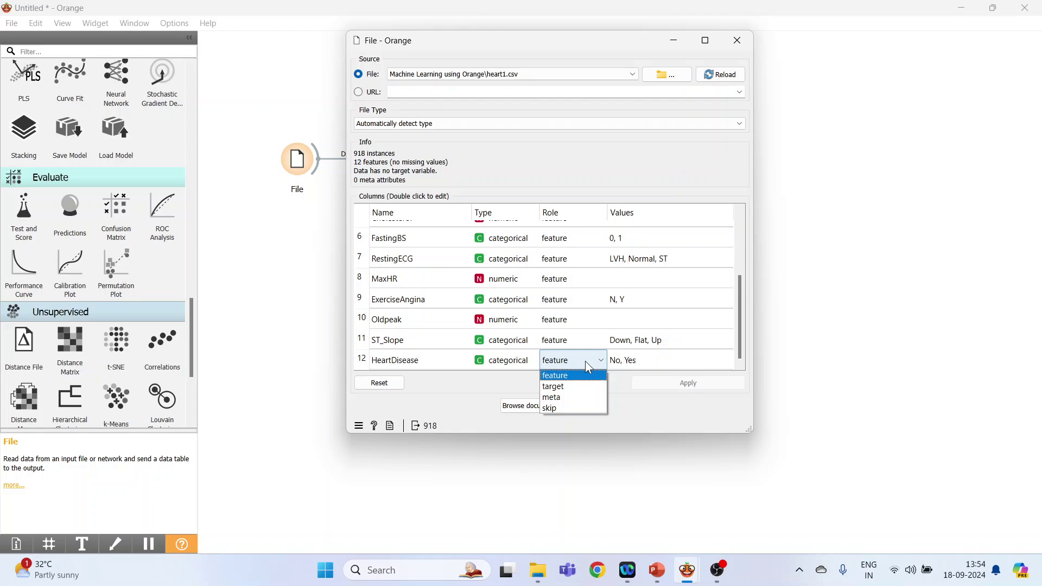
click(577, 387)
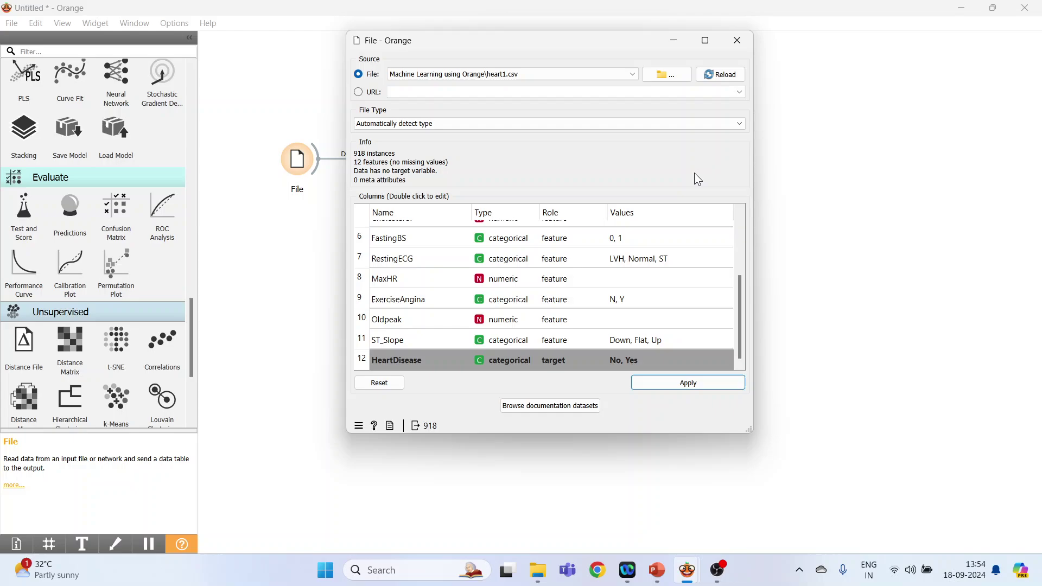
click(733, 82)
click(738, 41)
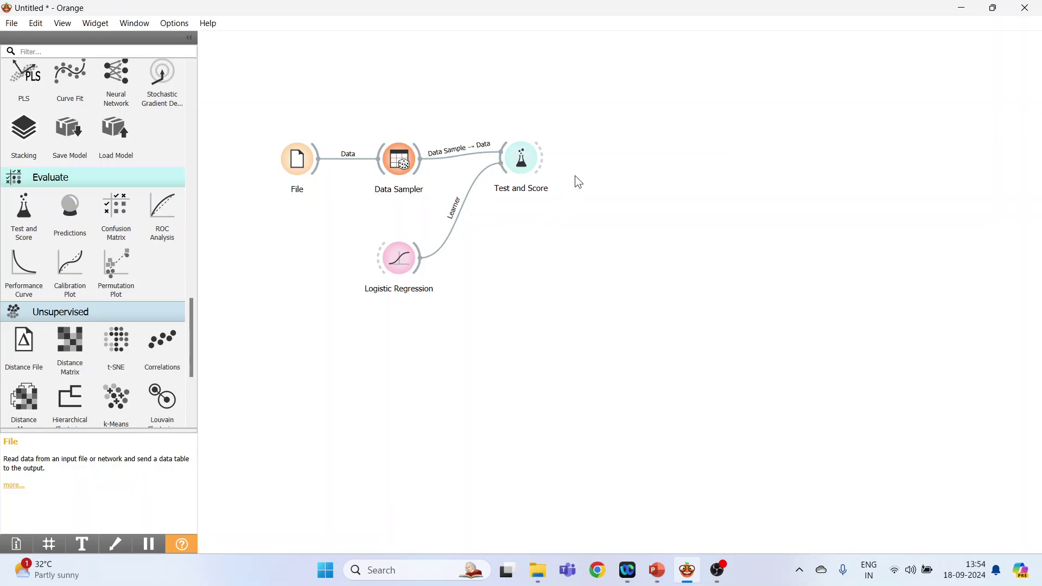
- Evaluate with leave-one-out in Test and Score, getting AUC 0.930 and CA 0.876
double_click(523, 162)
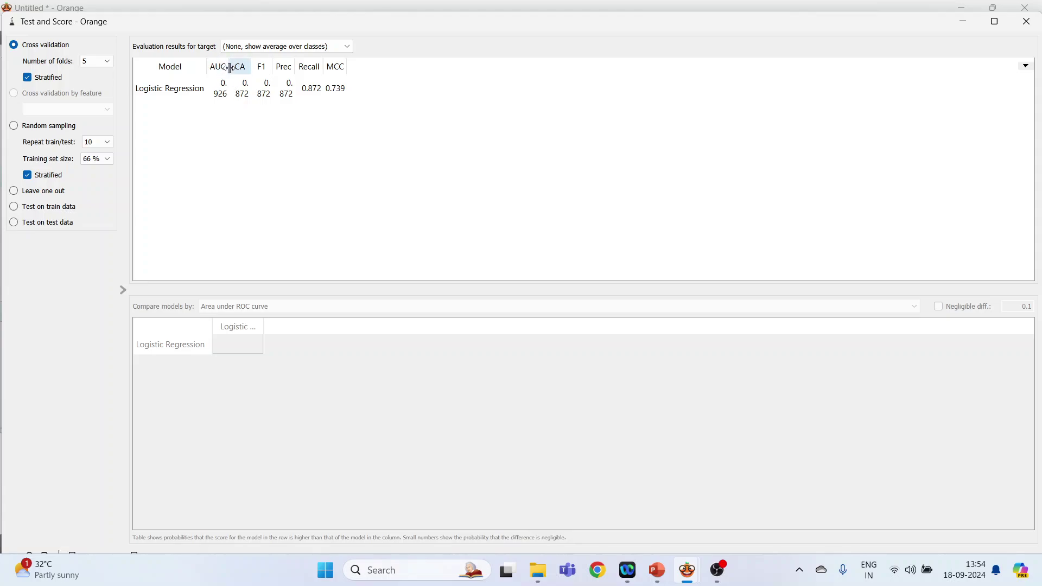
drag(230, 67, 249, 67)
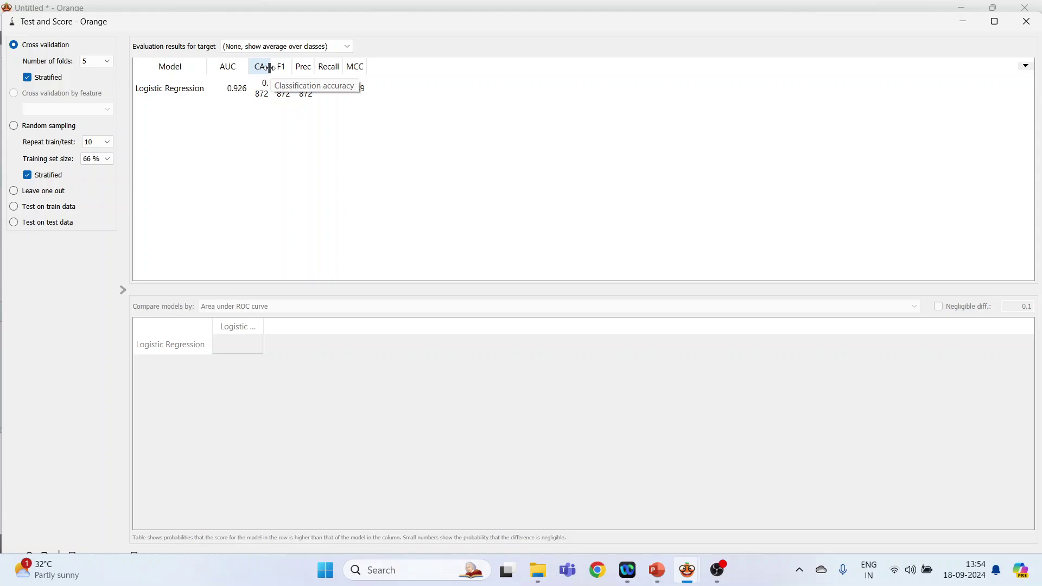
drag(271, 67, 465, 64)
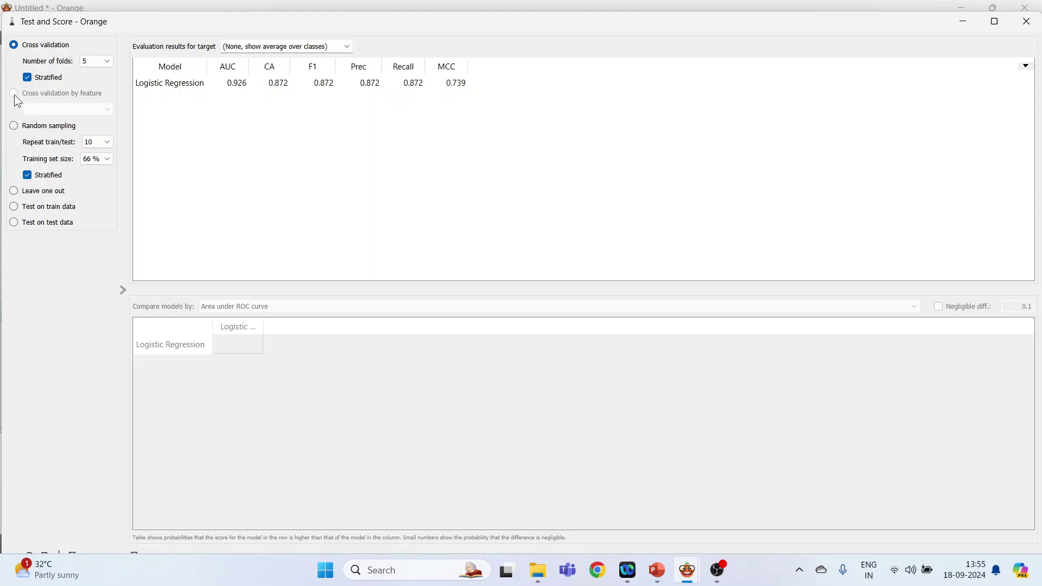
click(14, 125)
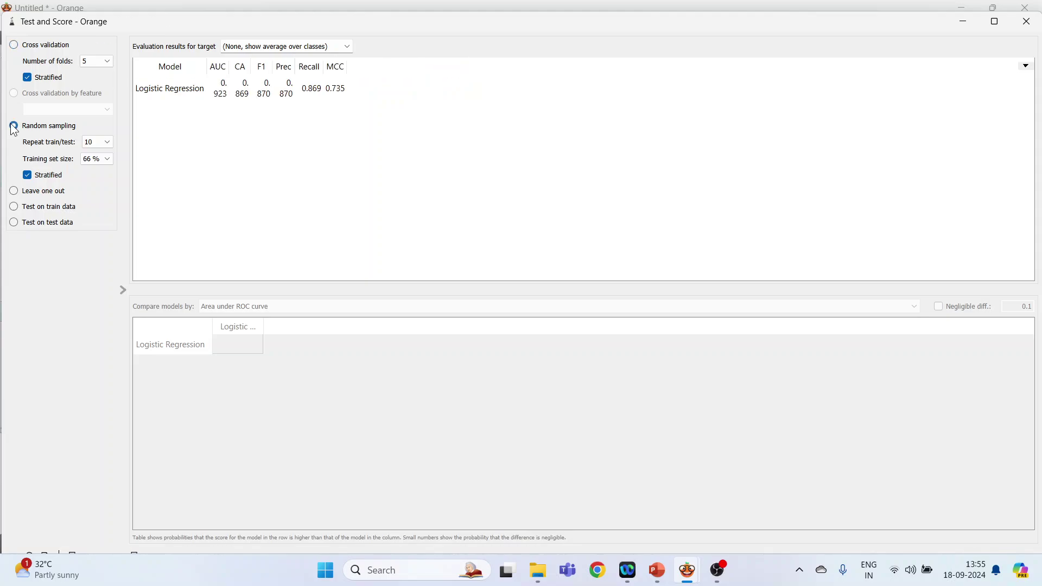
click(14, 192)
click(1031, 26)
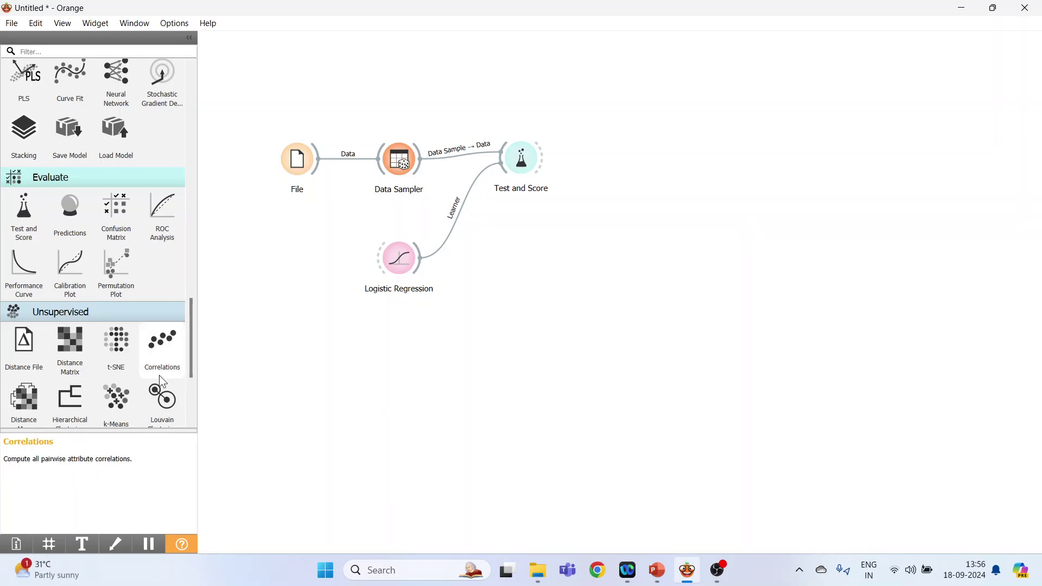
- Link a Confusion Matrix to Test and Score, showing 233 and 330 correct of 643
scroll(191, 327, down, 1)
drag(192, 328, 202, 298)
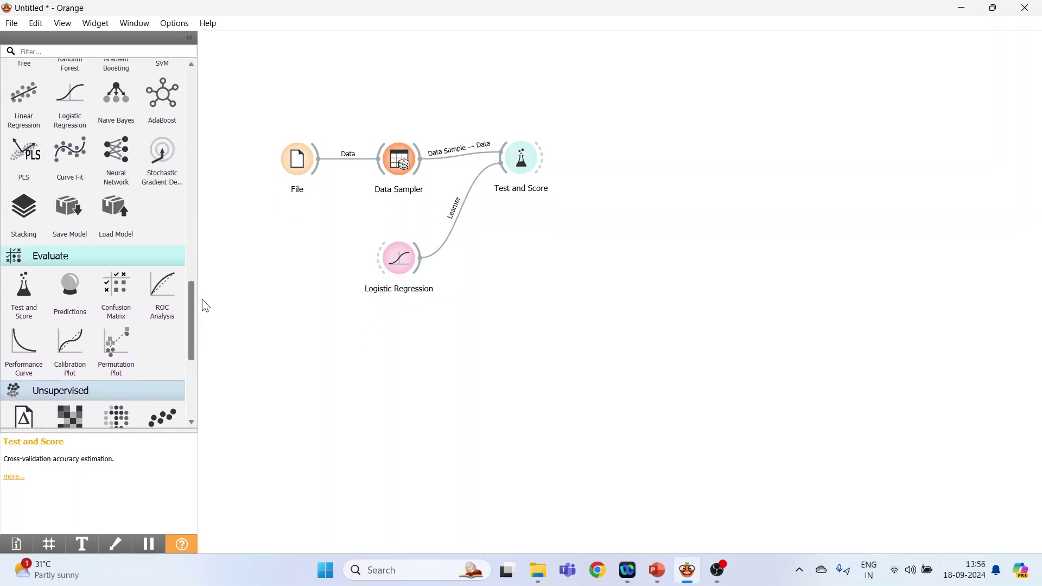
click(119, 296)
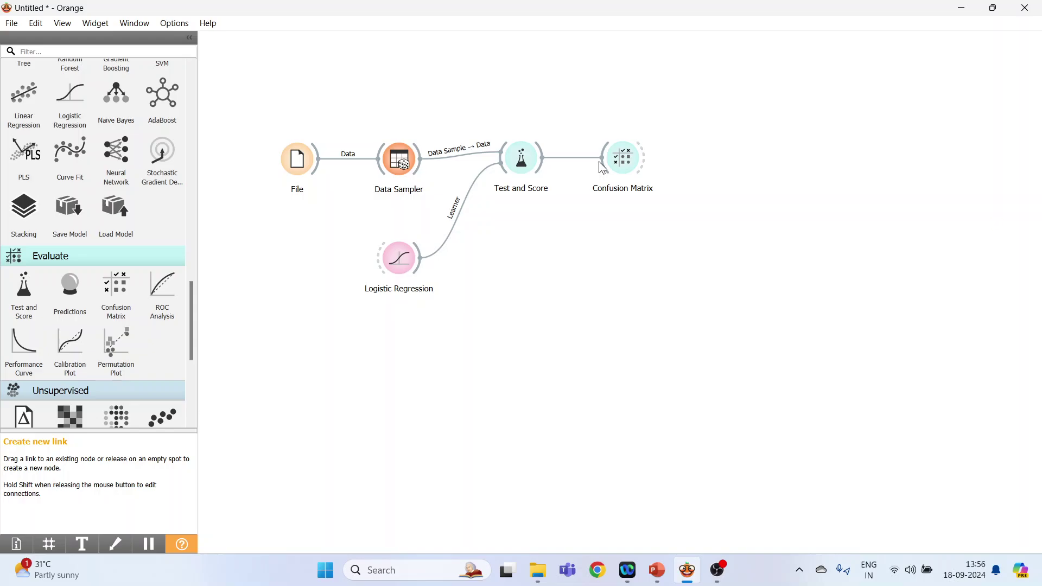
drag(601, 162, 600, 161)
click(634, 160)
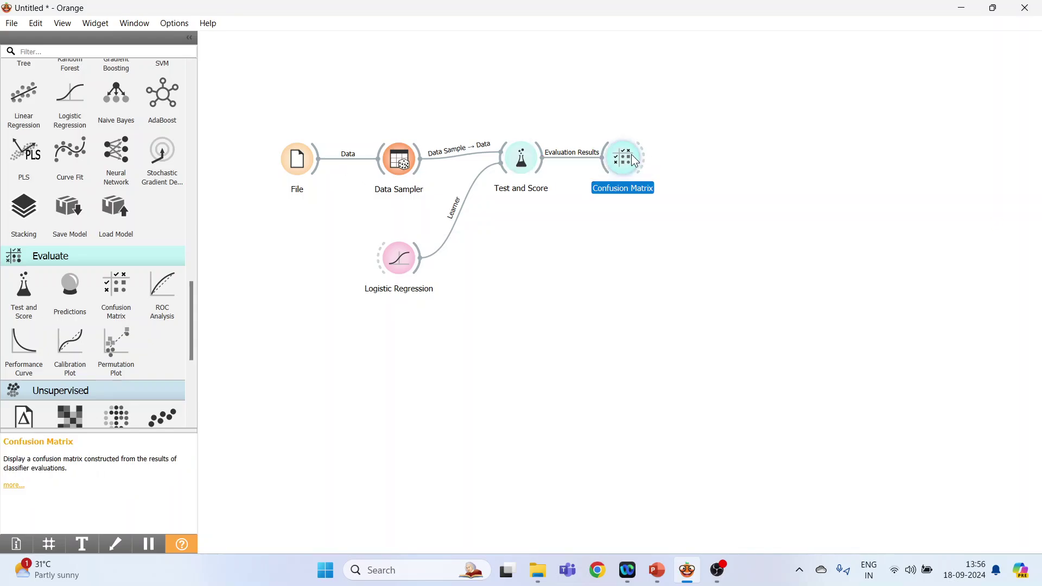
double_click(634, 160)
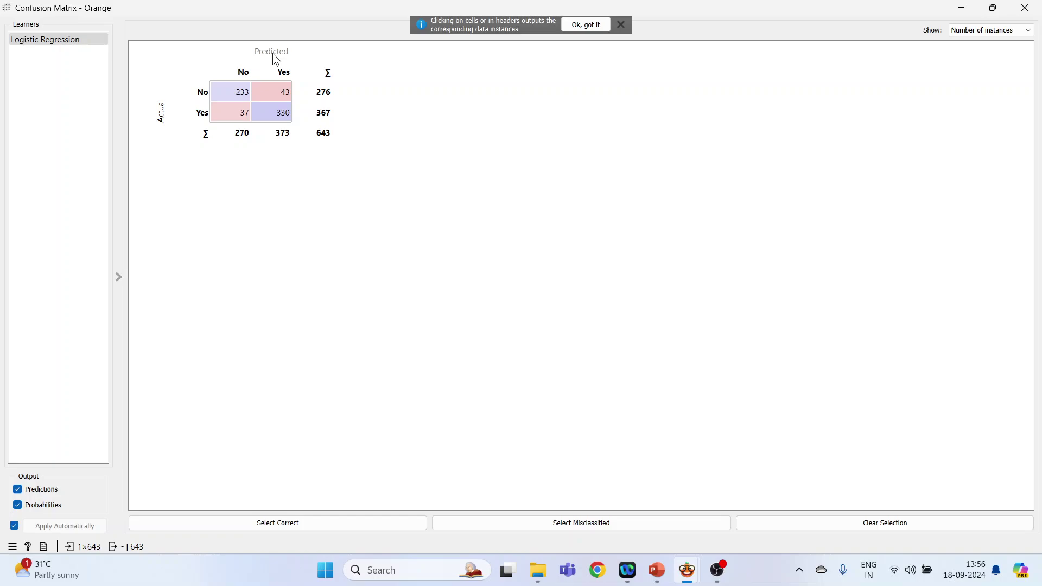
- Select each confusion matrix cell to output correct and misclassified Yes/No instances
click(279, 117)
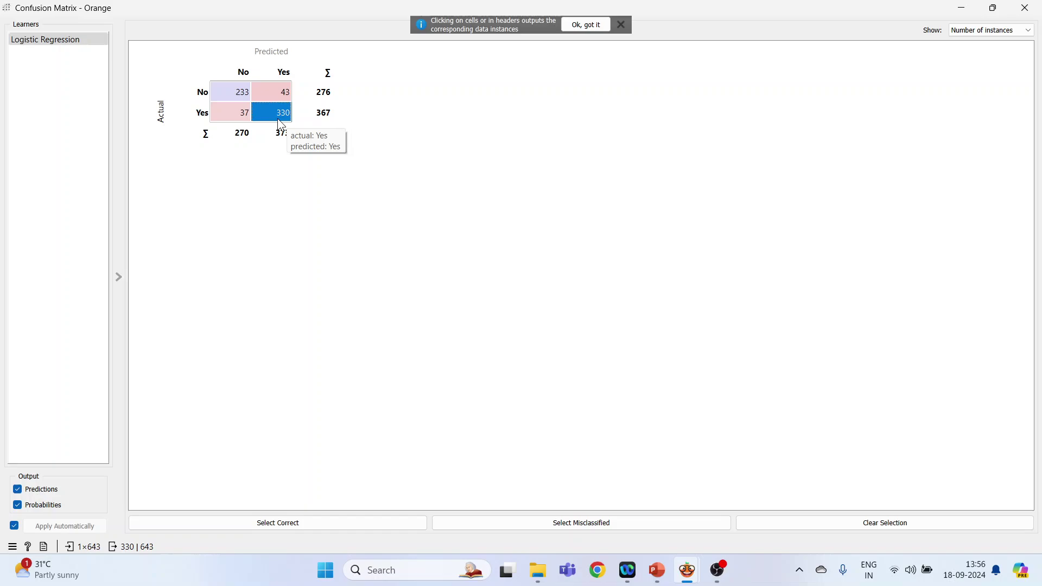
click(243, 100)
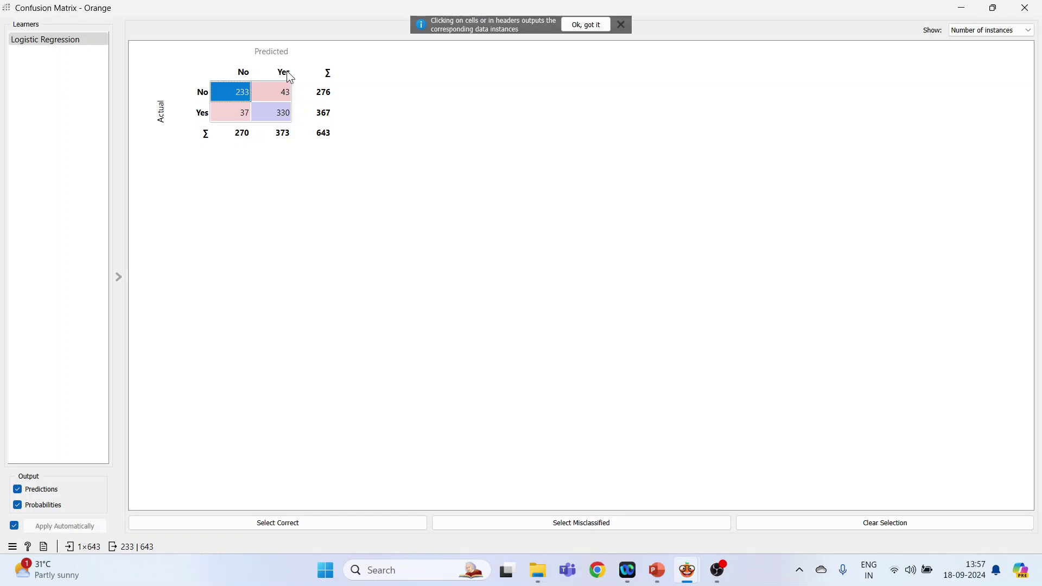
click(285, 117)
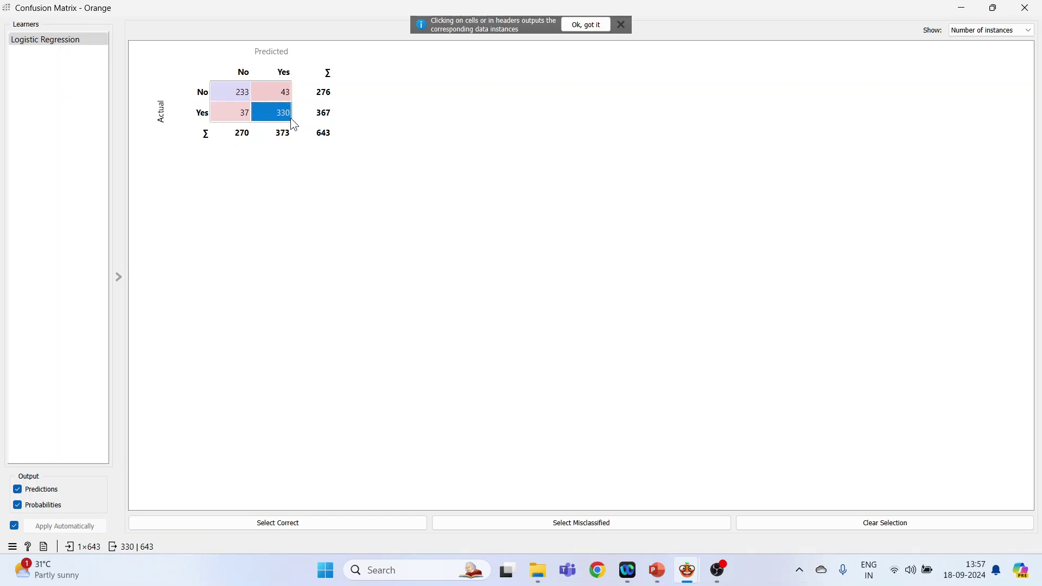
click(244, 96)
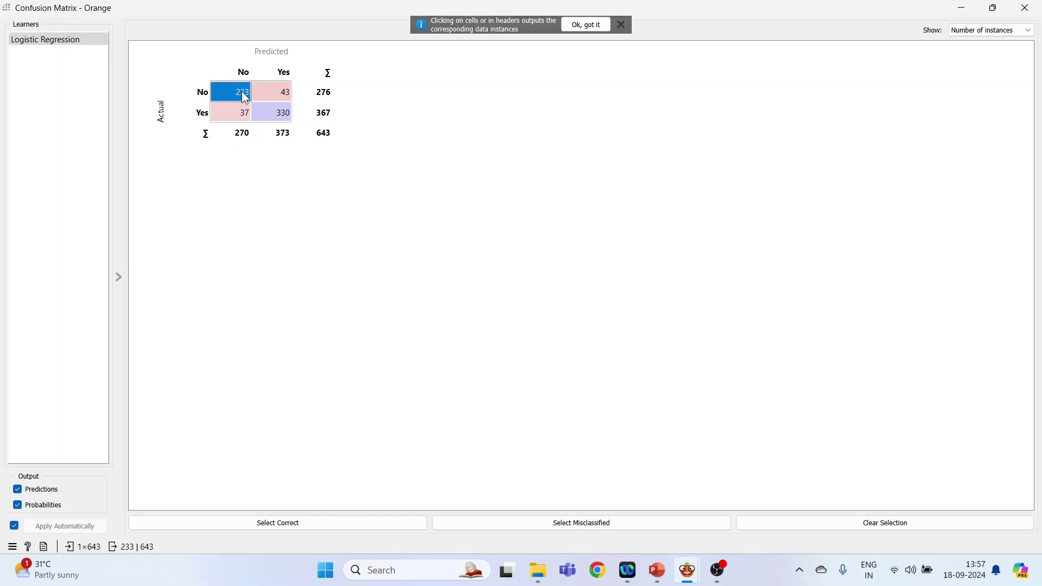
click(240, 121)
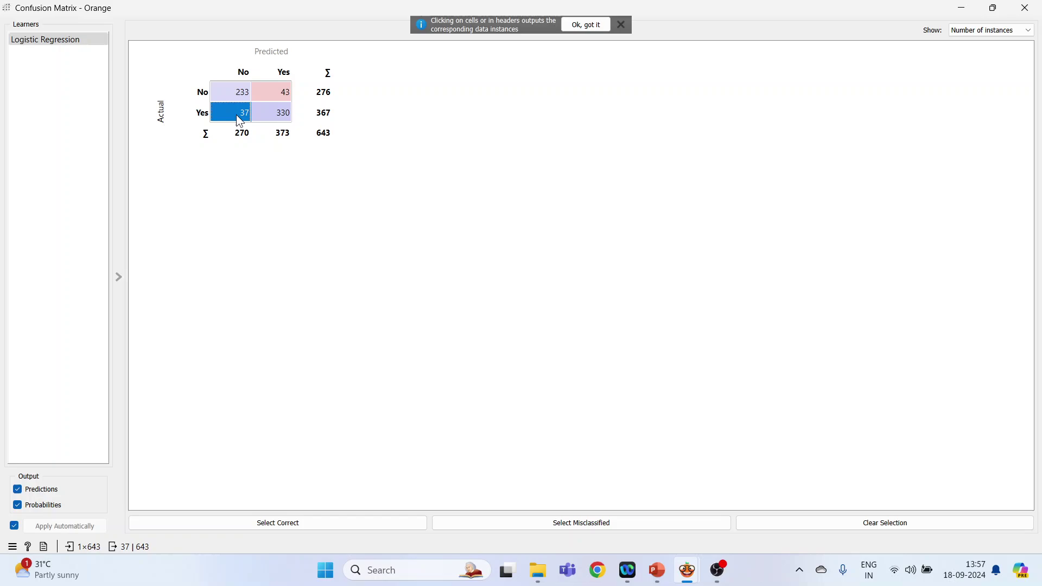
click(286, 95)
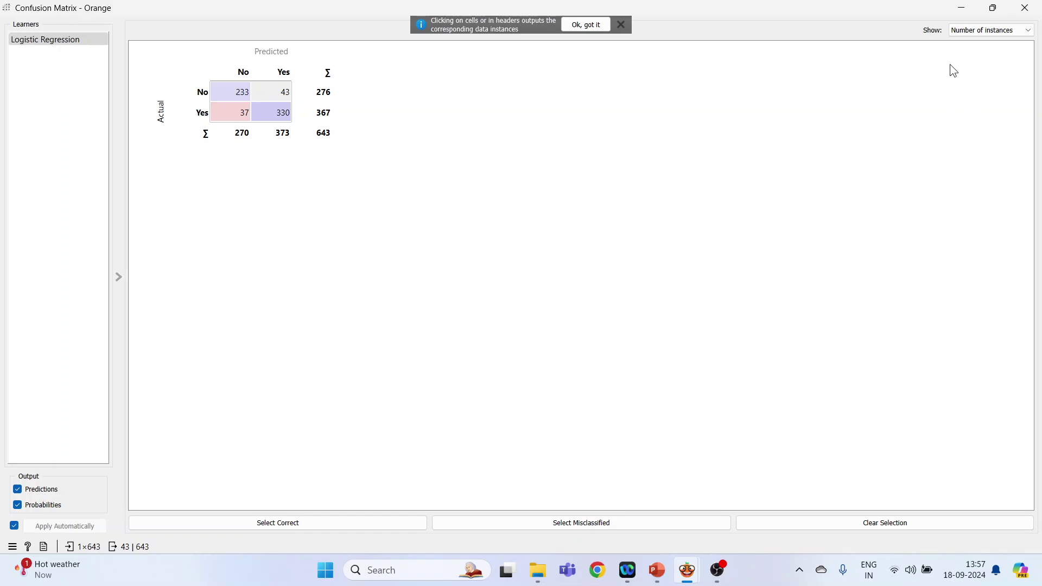
- Cycle the cell values through proportions, ending on sum of probabilities (215.2, 305.7 correct)
click(1024, 30)
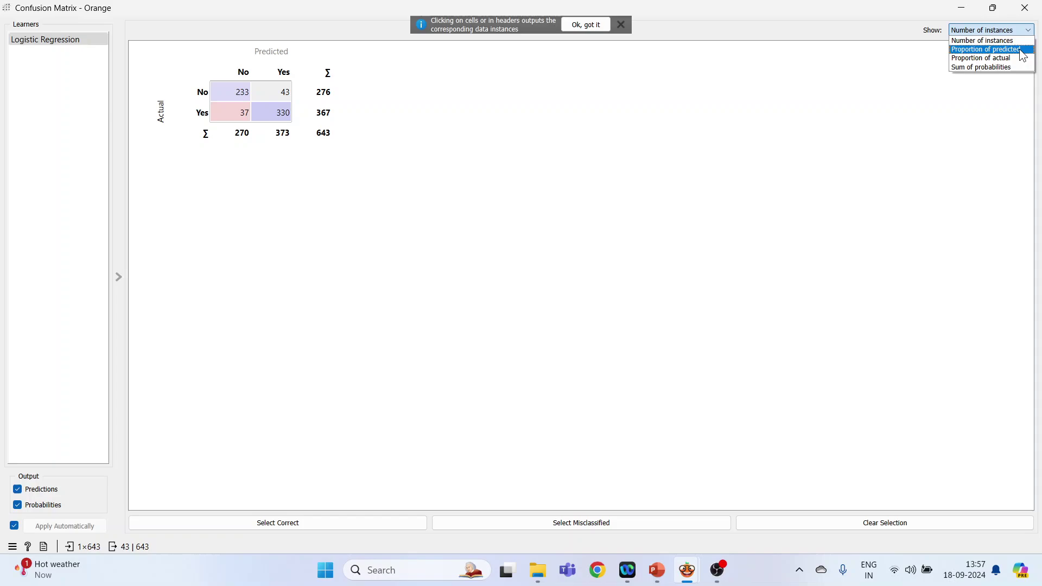
click(1019, 50)
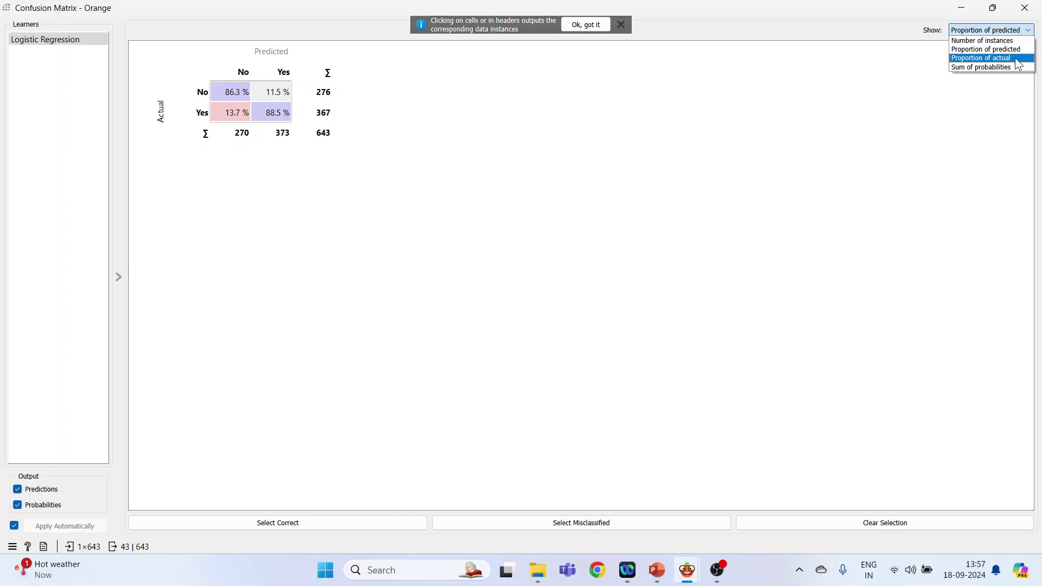
click(1018, 58)
click(1029, 32)
click(1011, 65)
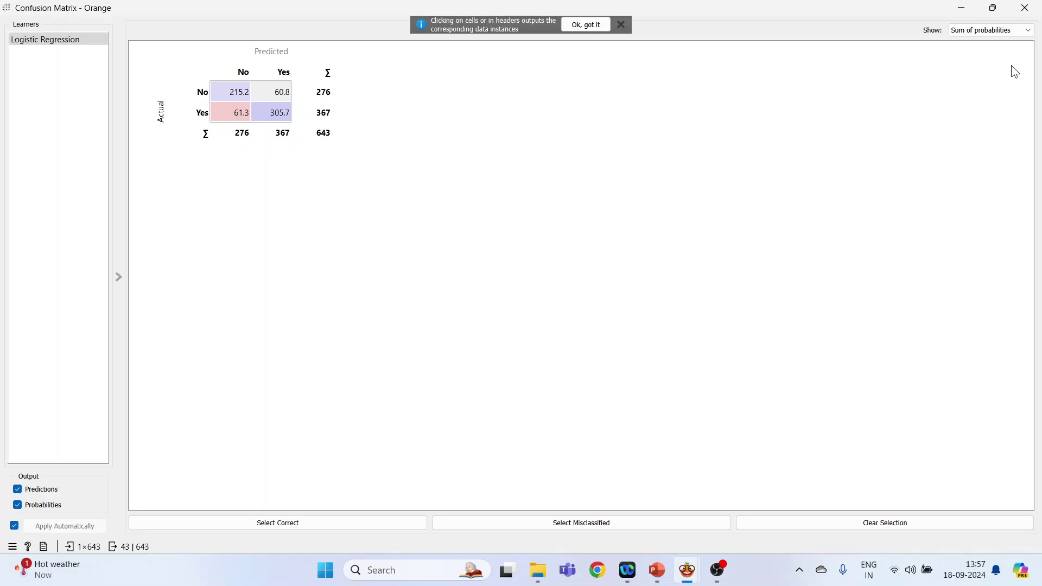
click(1025, 8)
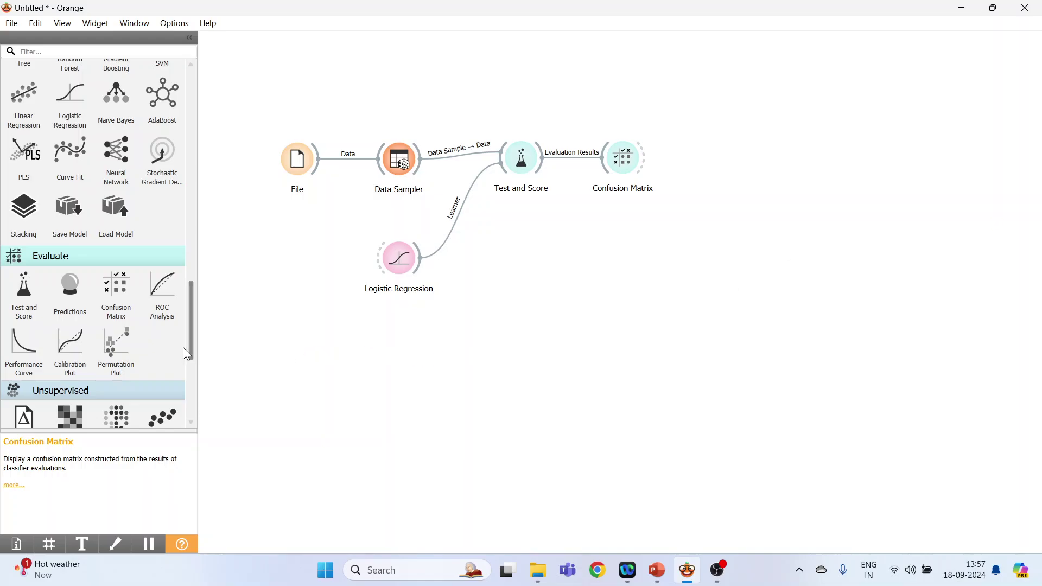
- Add an ROC Analysis below Confusion Matrix, linked to Test and Score's results
click(161, 306)
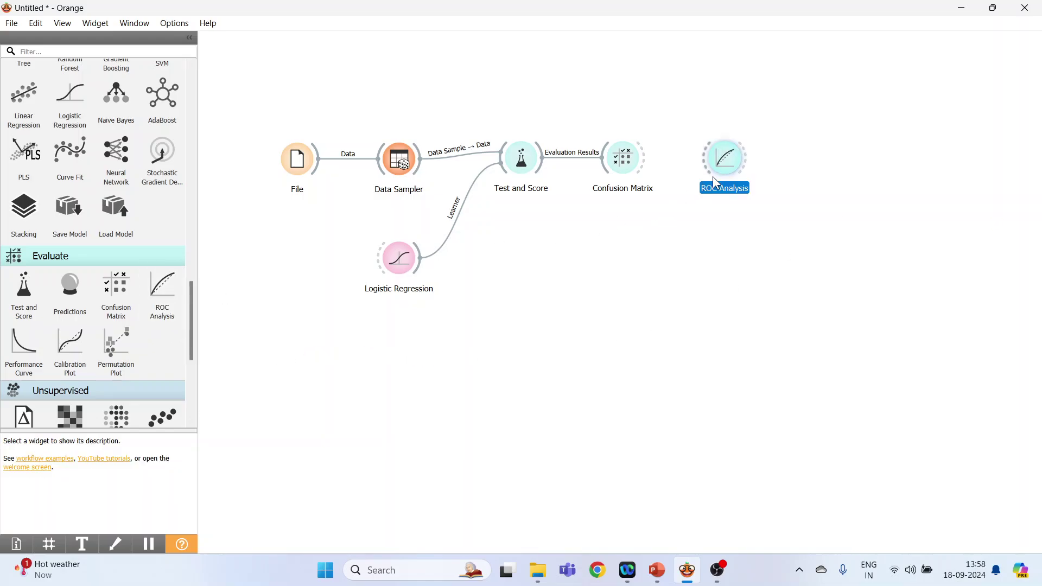
drag(731, 186, 623, 240)
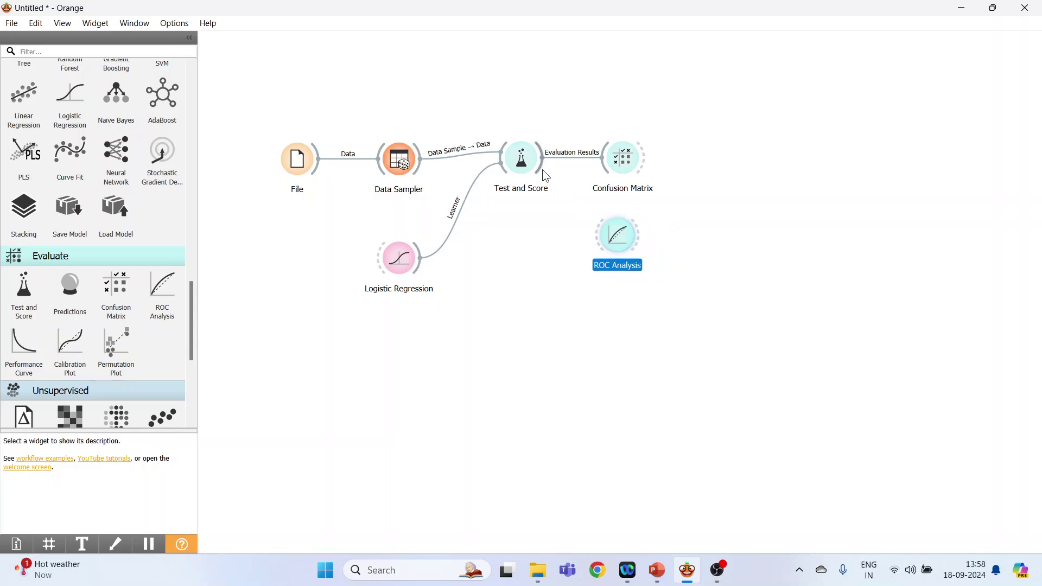
drag(542, 169, 618, 239)
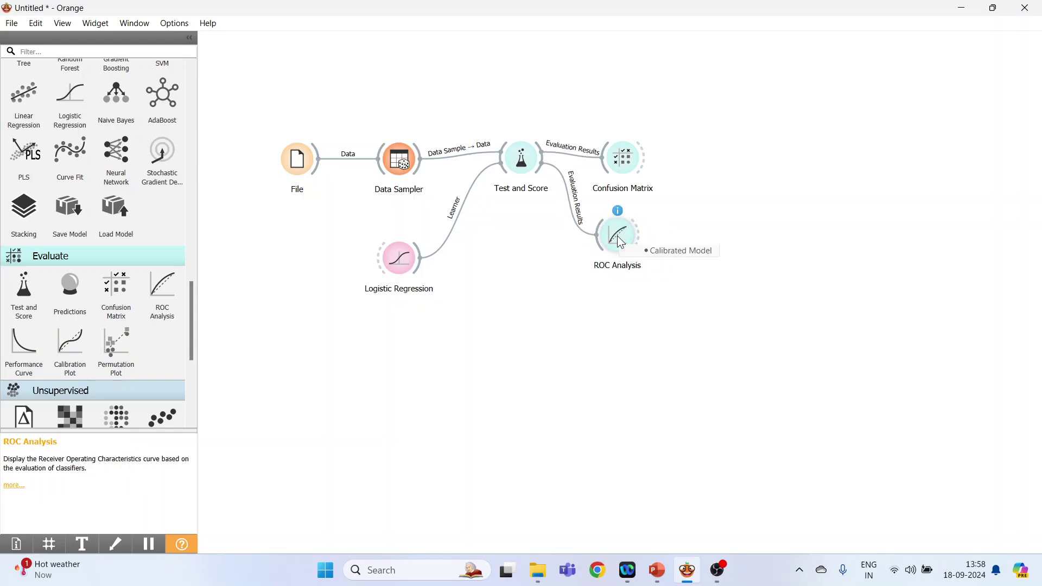
click(621, 242)
double_click(620, 242)
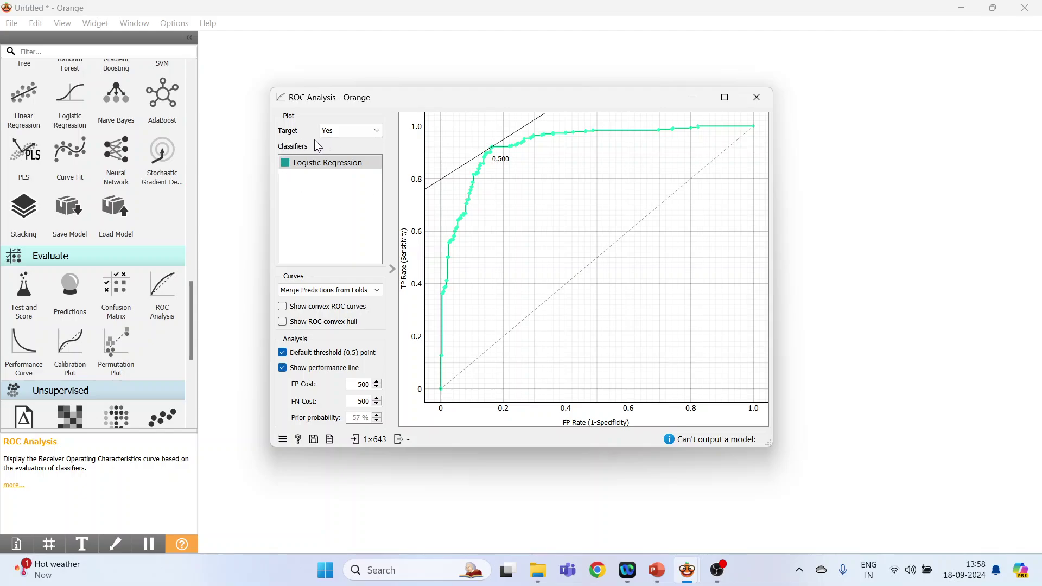
- Compare the ROC curves for targets No and Yes, ending on target No
click(376, 129)
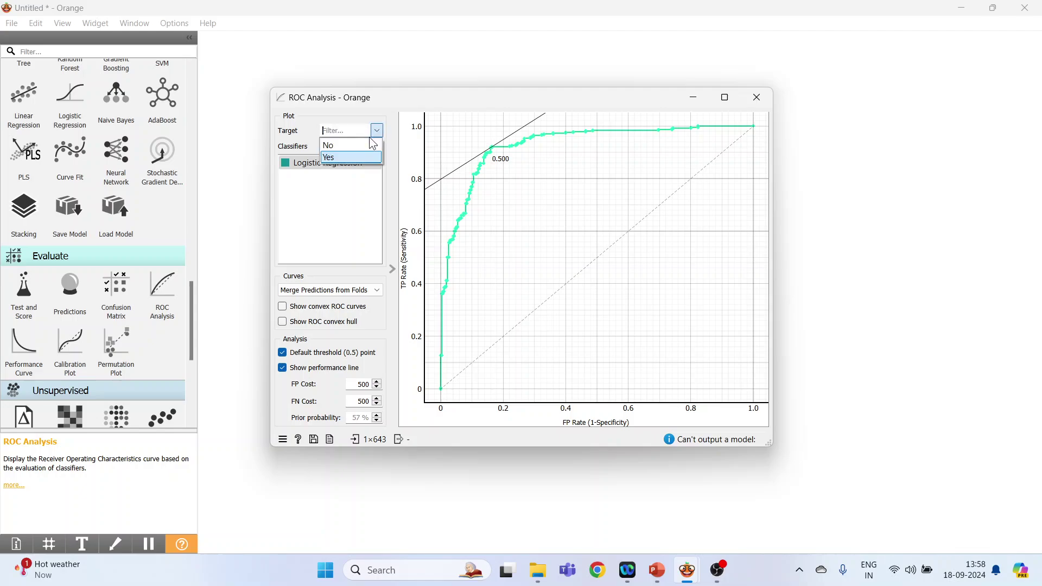
click(366, 142)
click(376, 130)
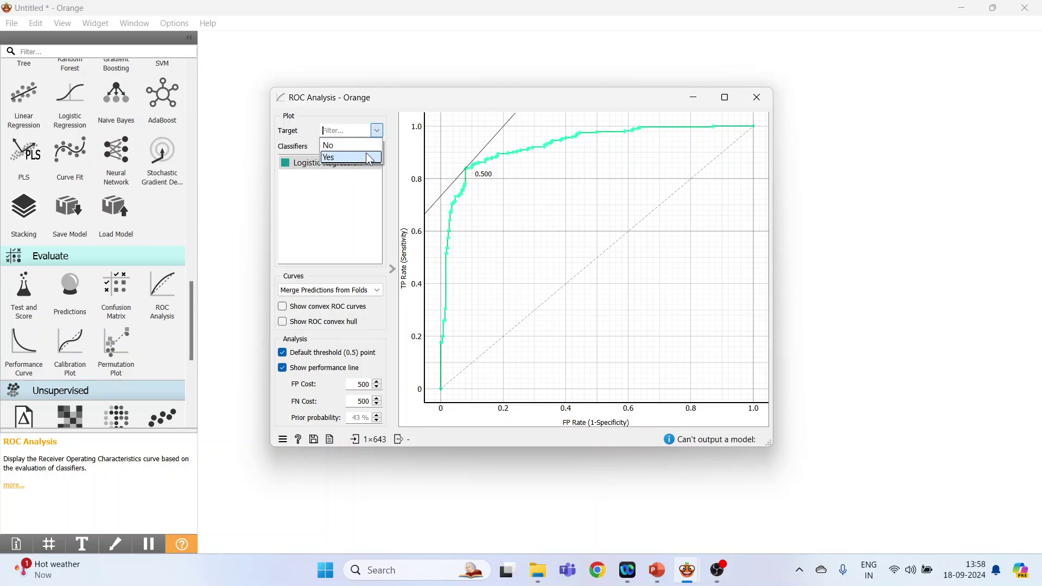
click(365, 158)
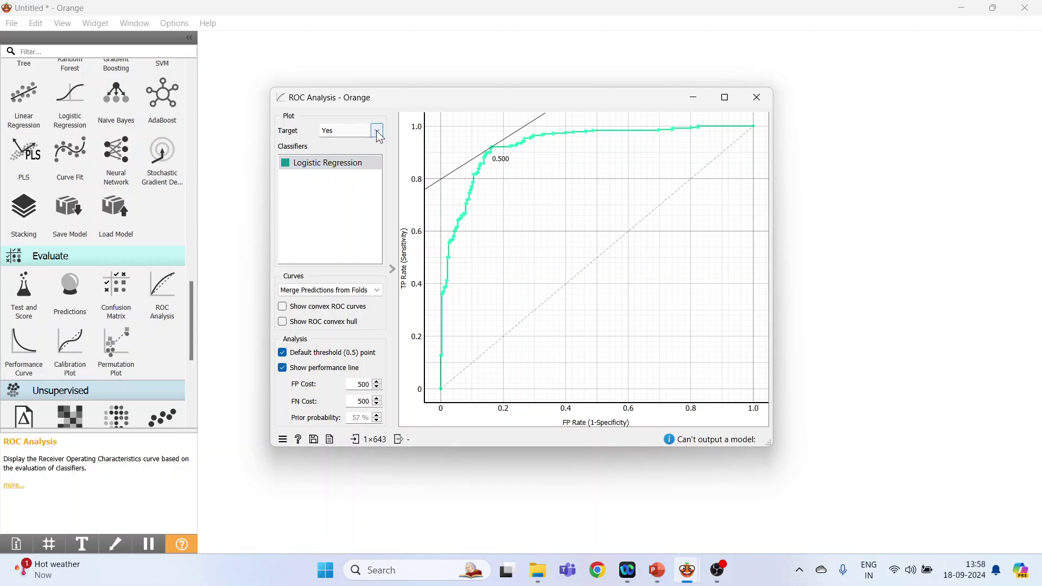
click(376, 130)
click(368, 148)
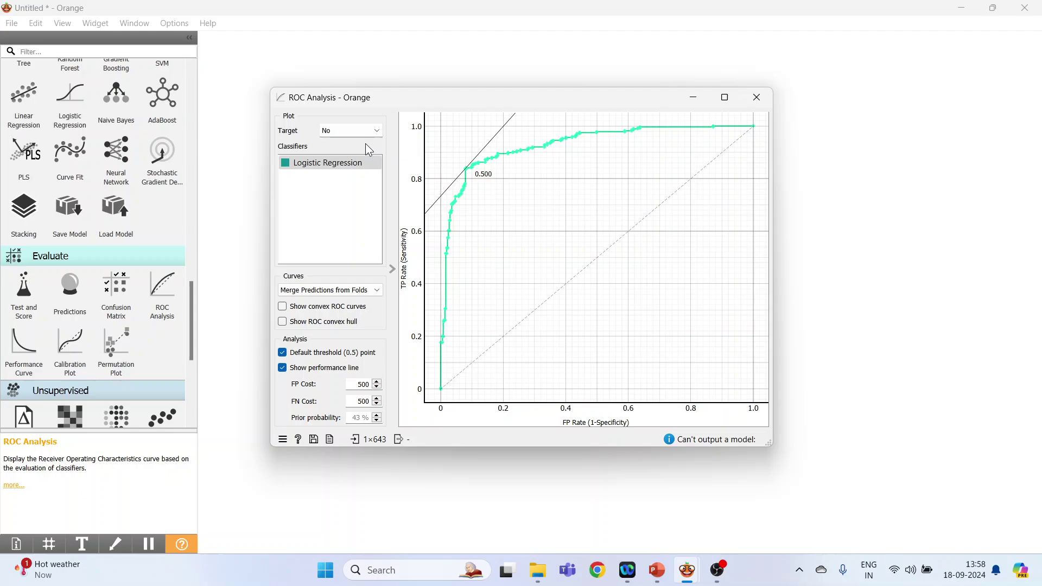
- Shade the ROC convex hull while leaving convex curves hidden
click(282, 307)
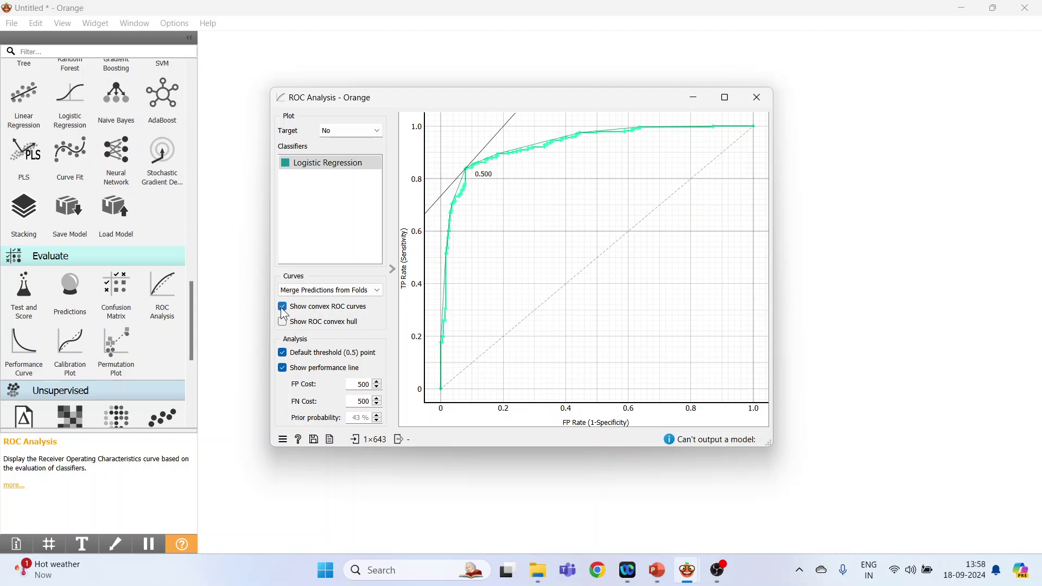
click(283, 322)
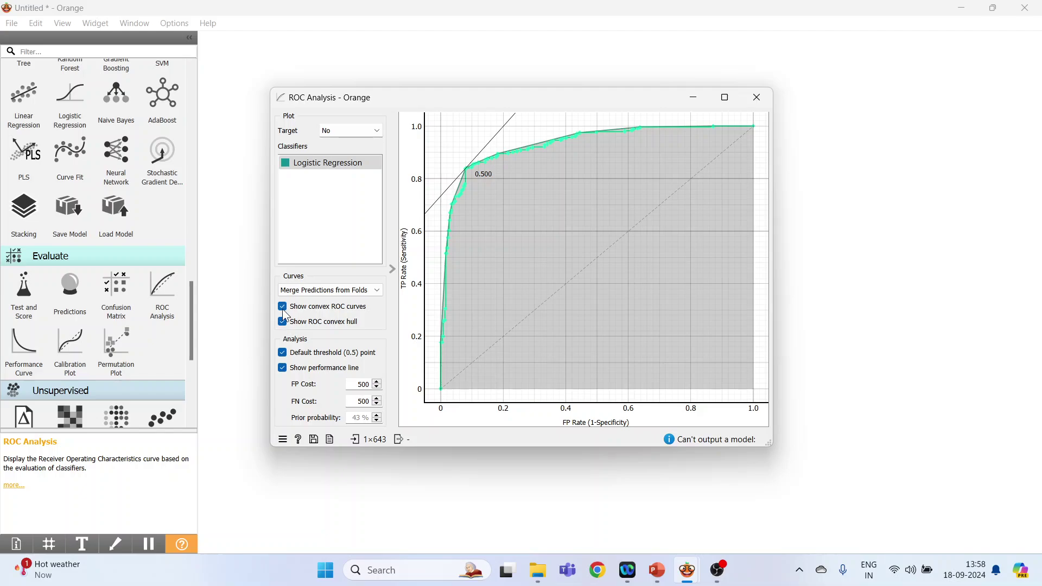
click(284, 308)
- Add a Performance Curve linked to Test and Score's evaluation results
click(757, 98)
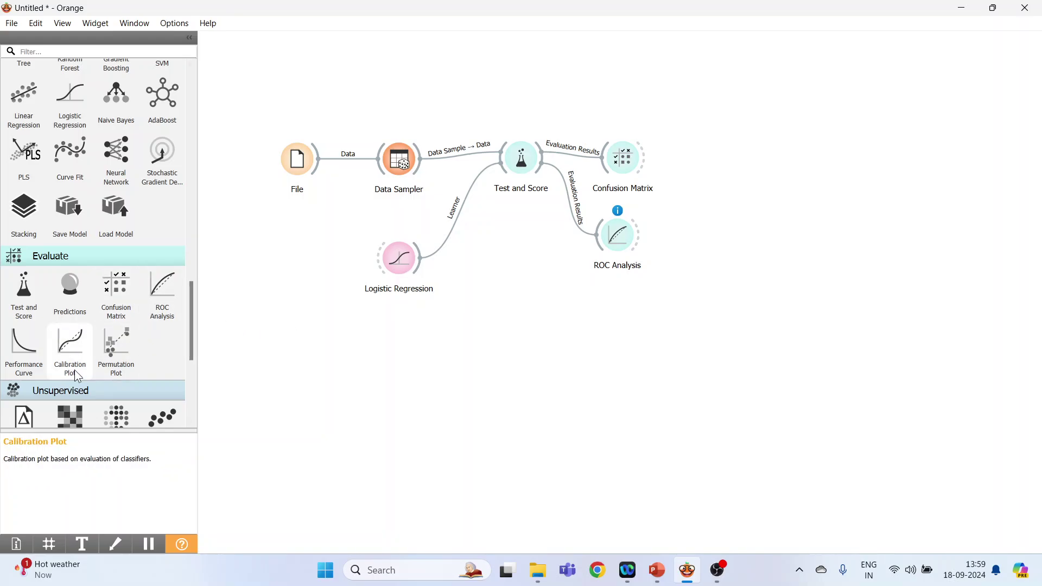
drag(24, 348, 626, 314)
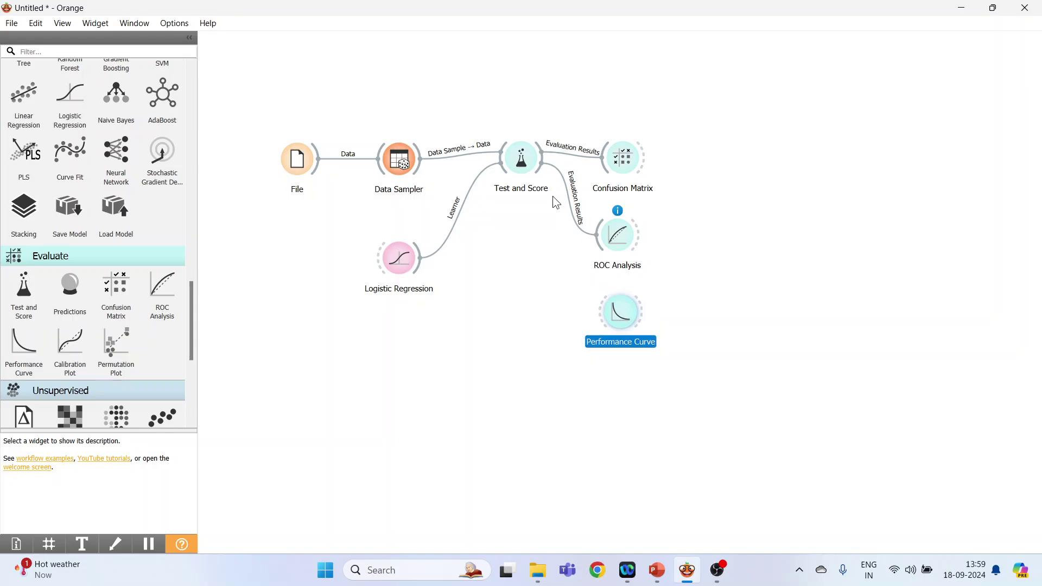
drag(543, 178, 602, 310)
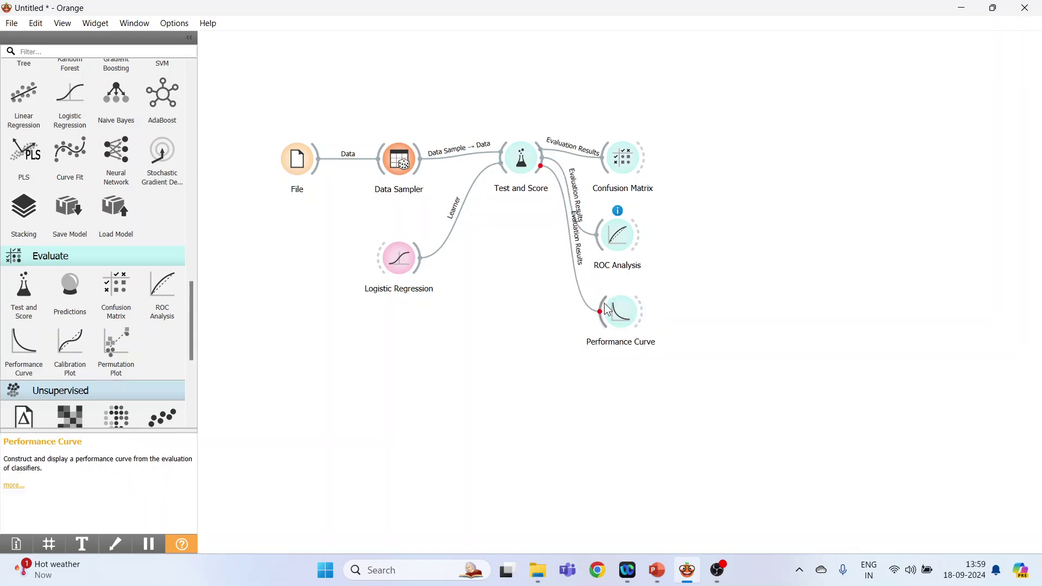
double_click(626, 317)
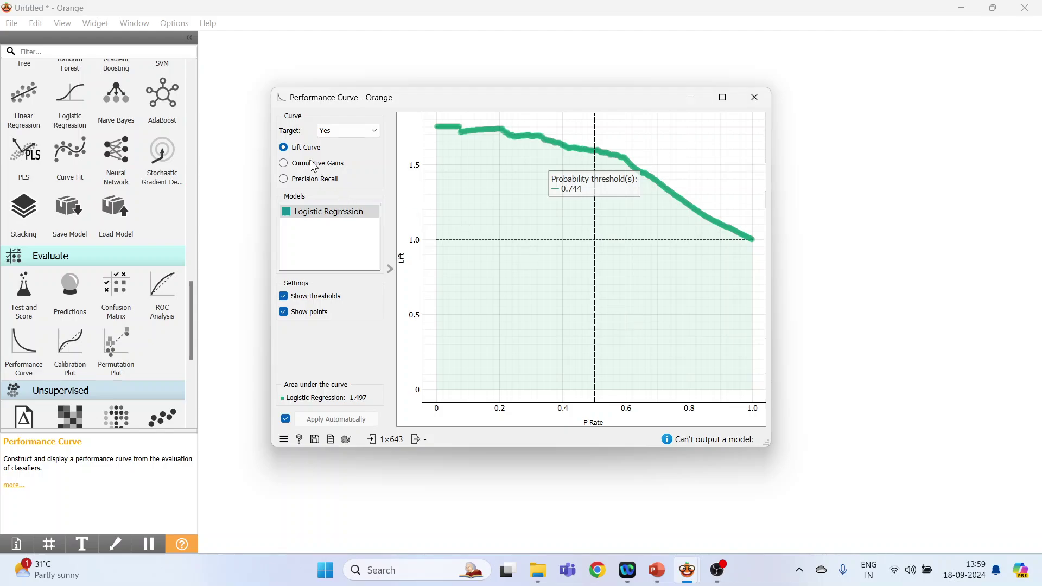
- With target Yes, compare gains and precision-recall, ending on the lift curve (area 1.497)
click(374, 136)
click(363, 159)
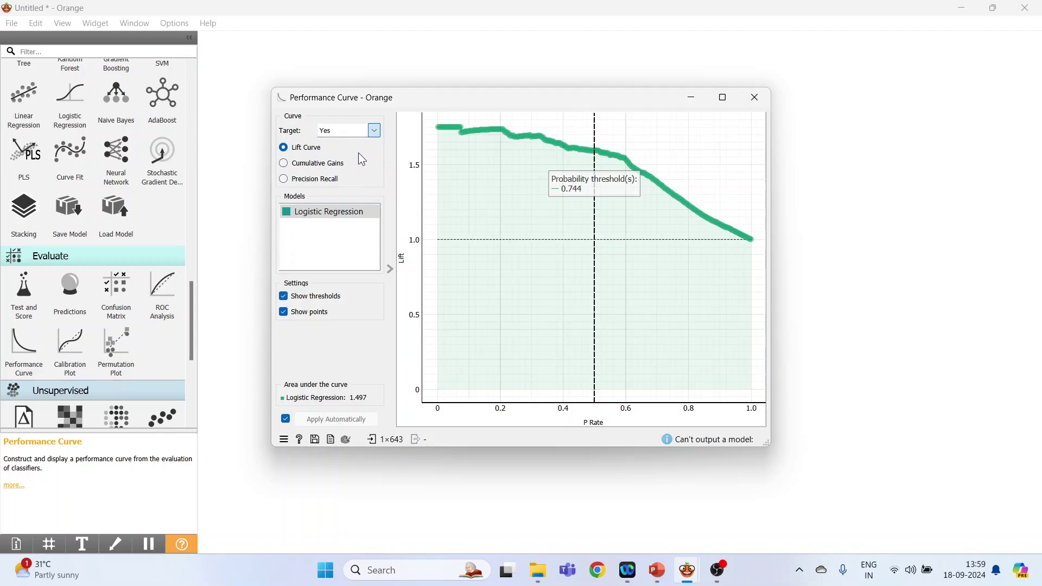
click(286, 166)
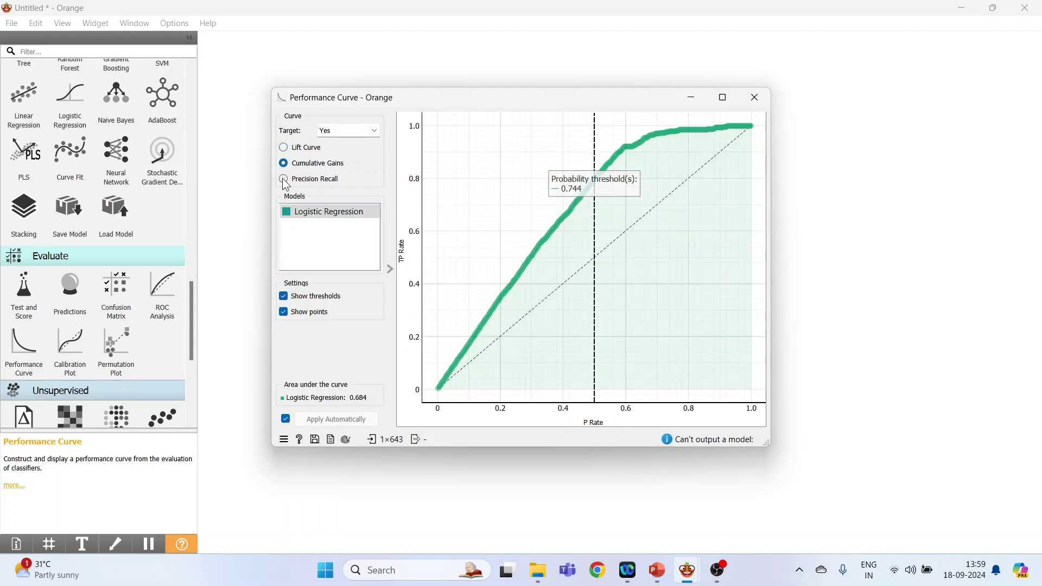
click(283, 178)
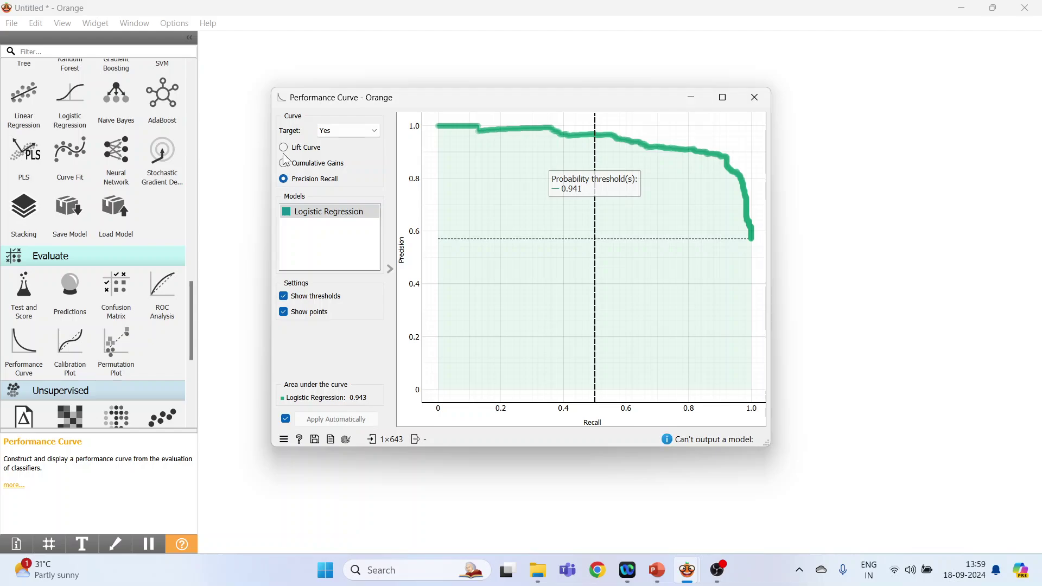
click(284, 150)
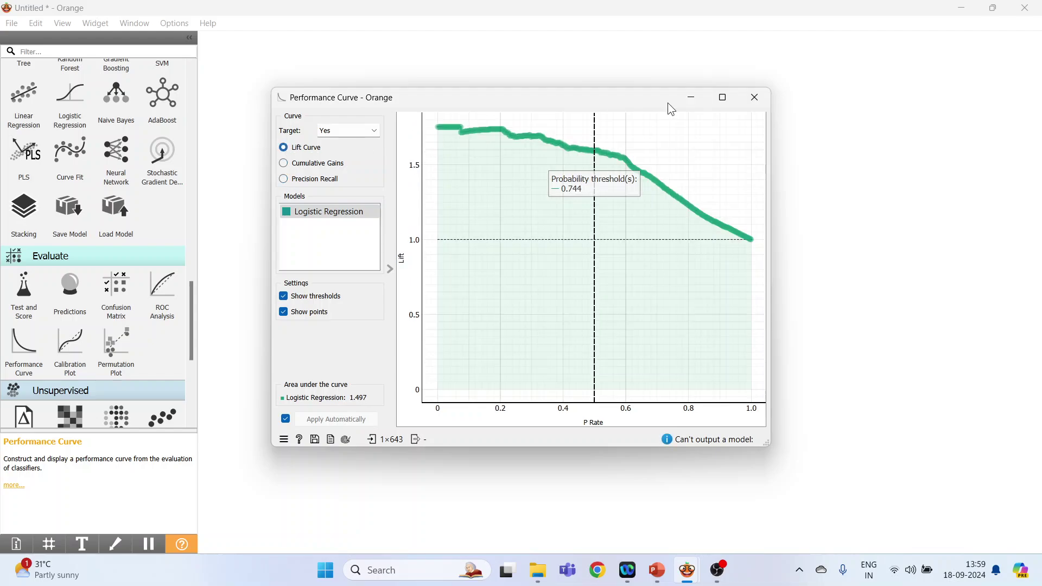
click(759, 107)
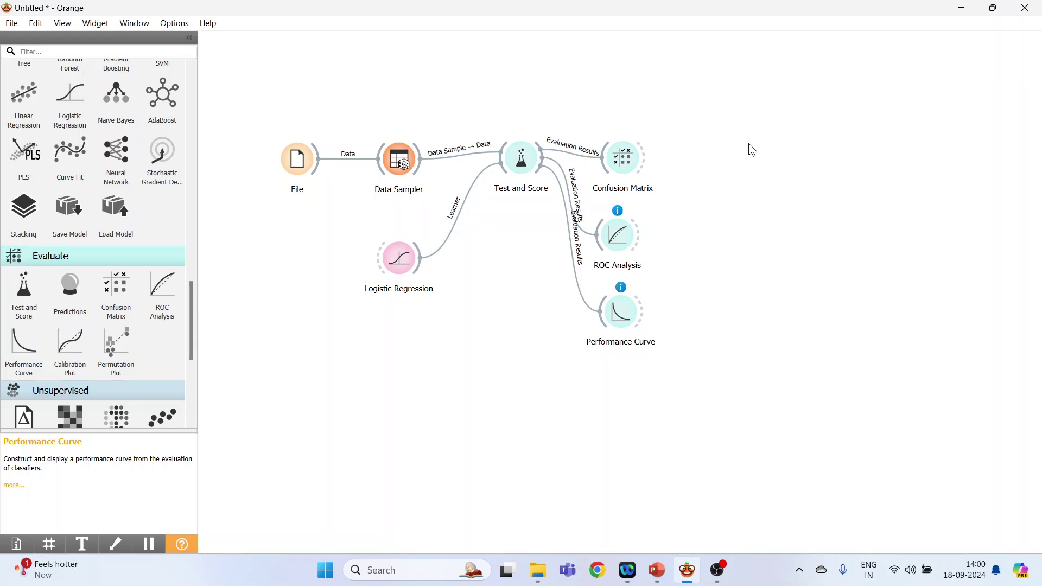
- Line up File and Test and Score, move Confusion Matrix, ROC Analysis and Performance Curve far right, and place Data Sampler below File
drag(297, 162, 264, 113)
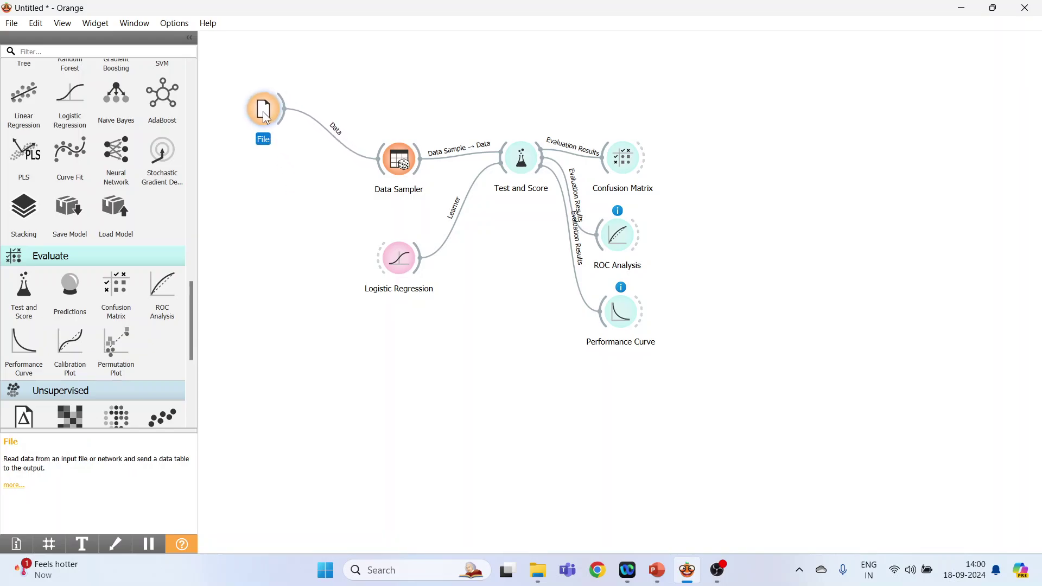
drag(409, 161, 406, 119)
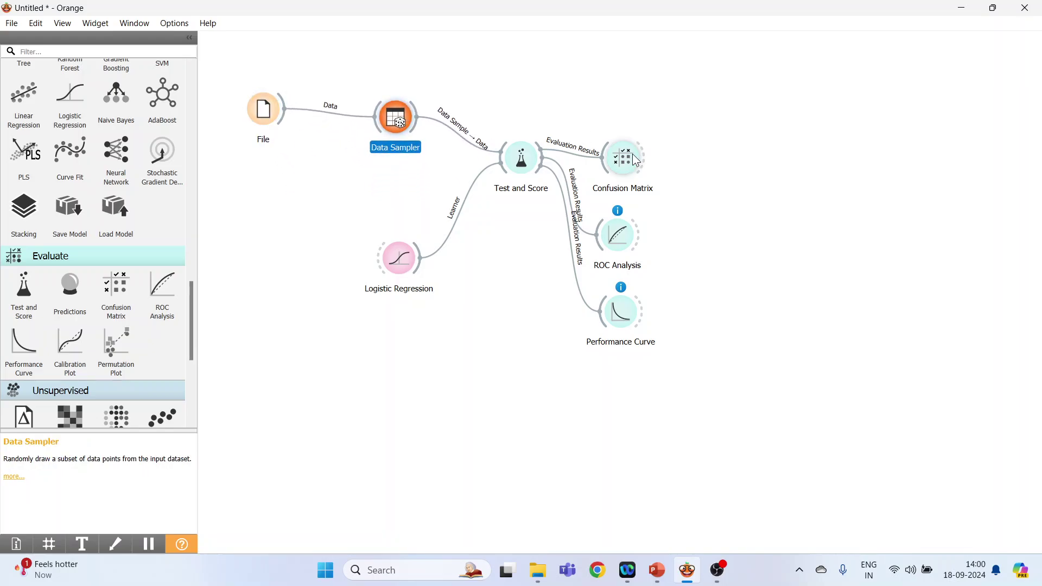
drag(636, 160, 920, 123)
drag(526, 164, 615, 116)
drag(618, 235, 909, 211)
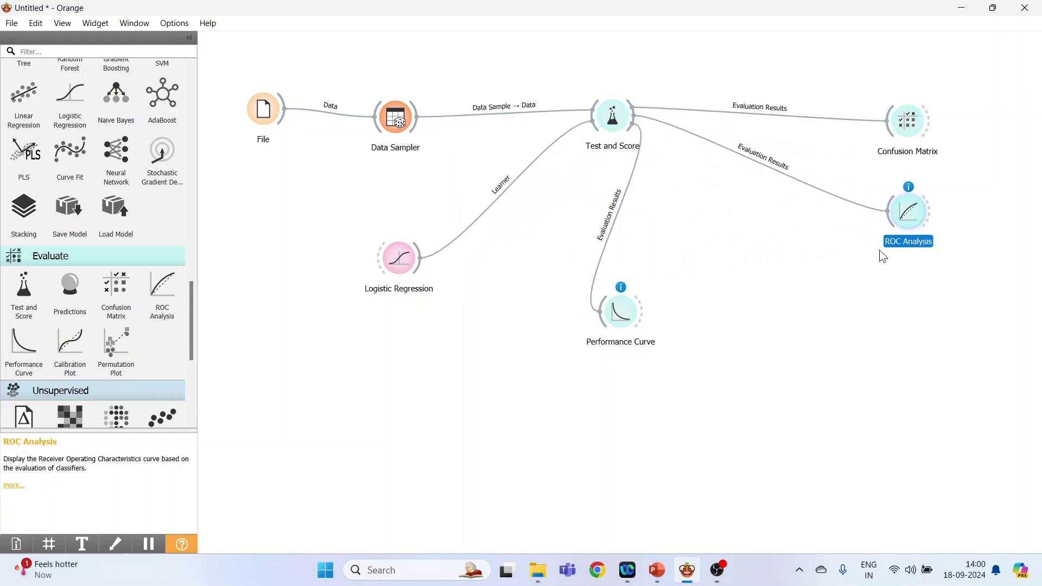
drag(630, 317, 920, 311)
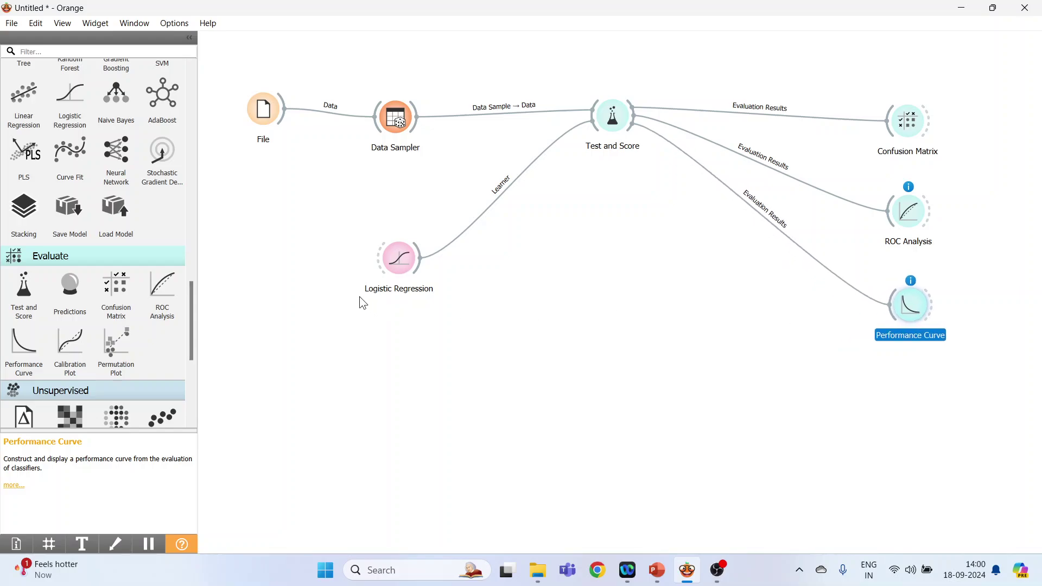
drag(396, 261, 528, 251)
drag(395, 122, 392, 260)
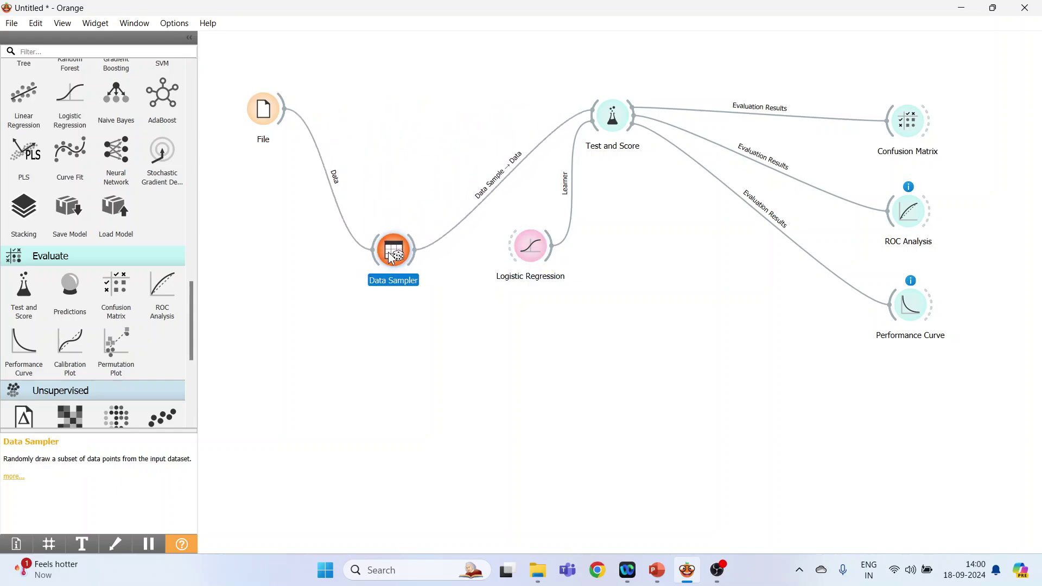
- Add a Predictions widget near the canvas centre and review the Data Sampler settings
click(67, 298)
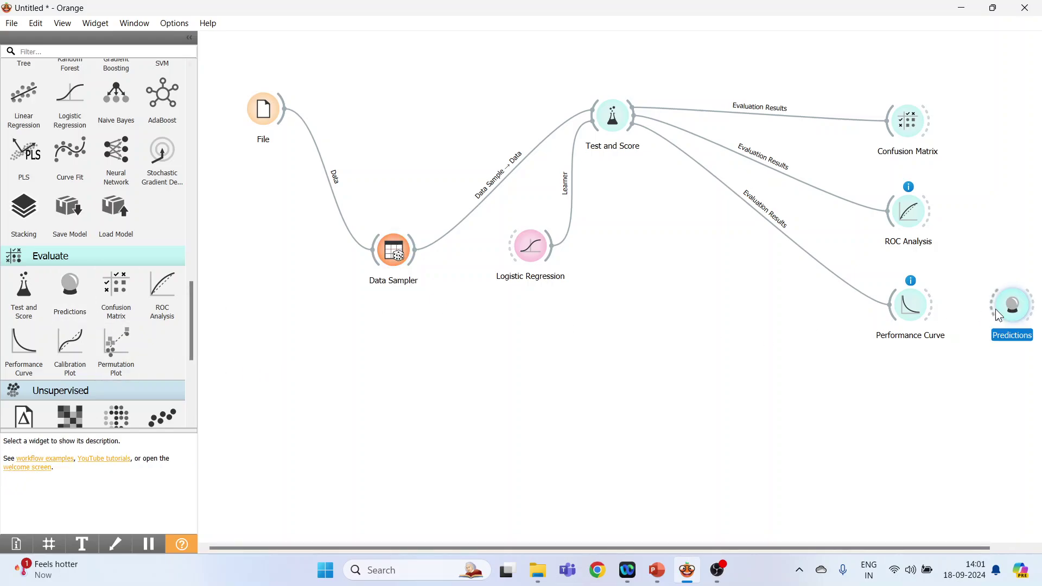
drag(690, 398, 621, 361)
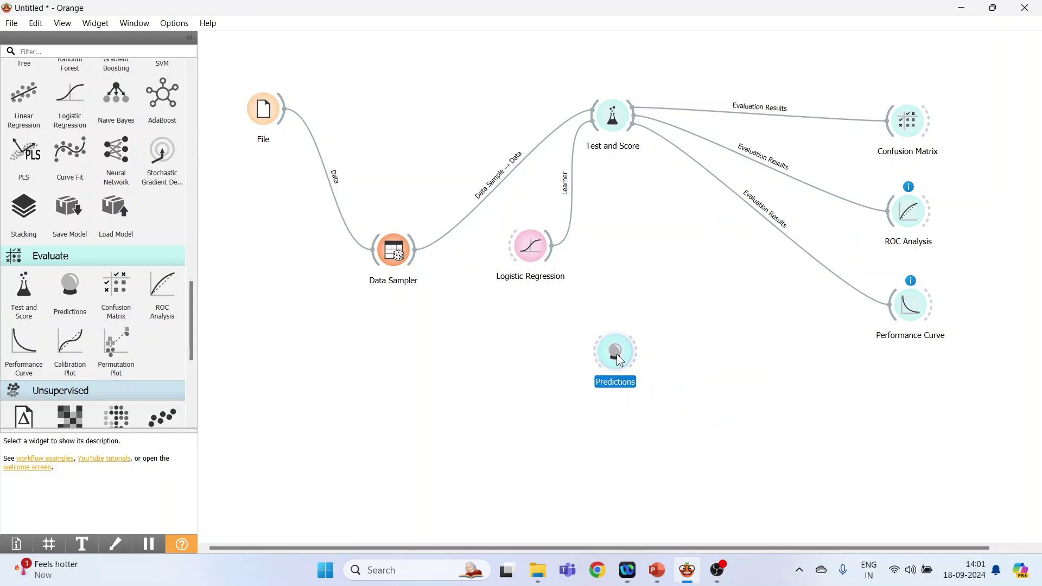
click(394, 258)
double_click(394, 258)
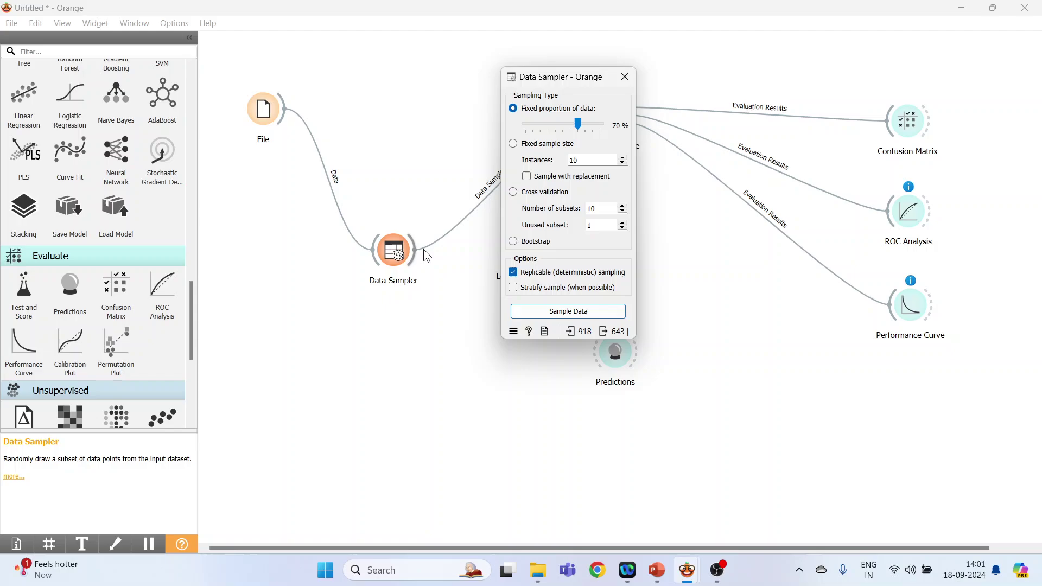
click(624, 78)
- Feed Data Sampler's Remaining Data and the Logistic Regression model into Predictions
drag(415, 260, 595, 361)
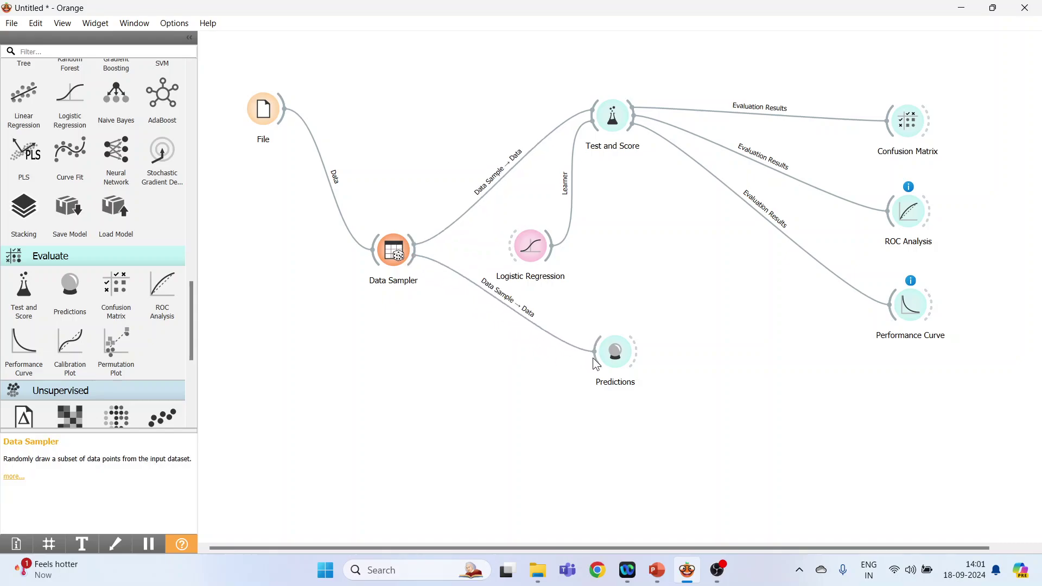
drag(553, 253, 614, 345)
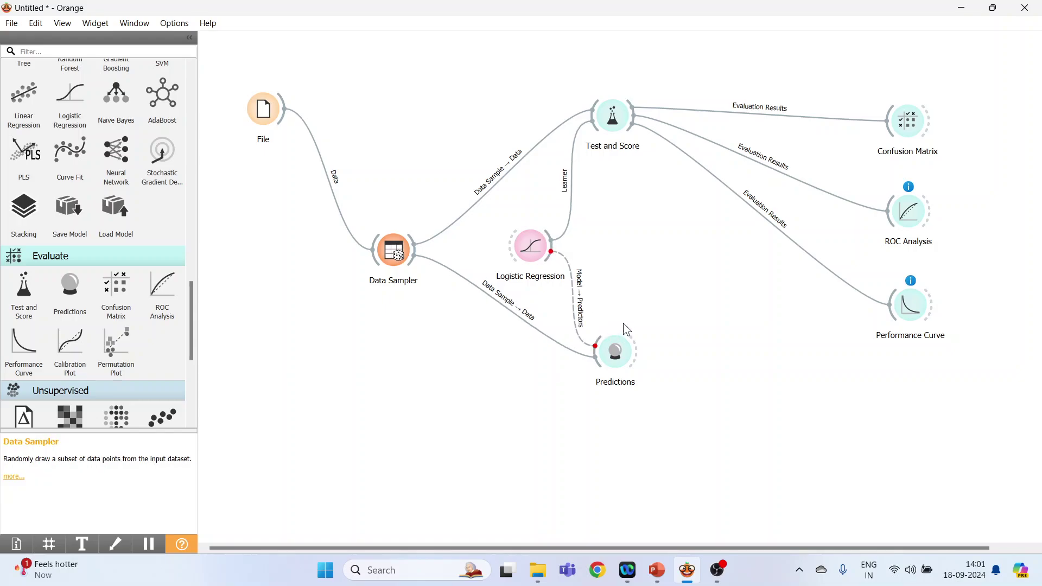
double_click(530, 321)
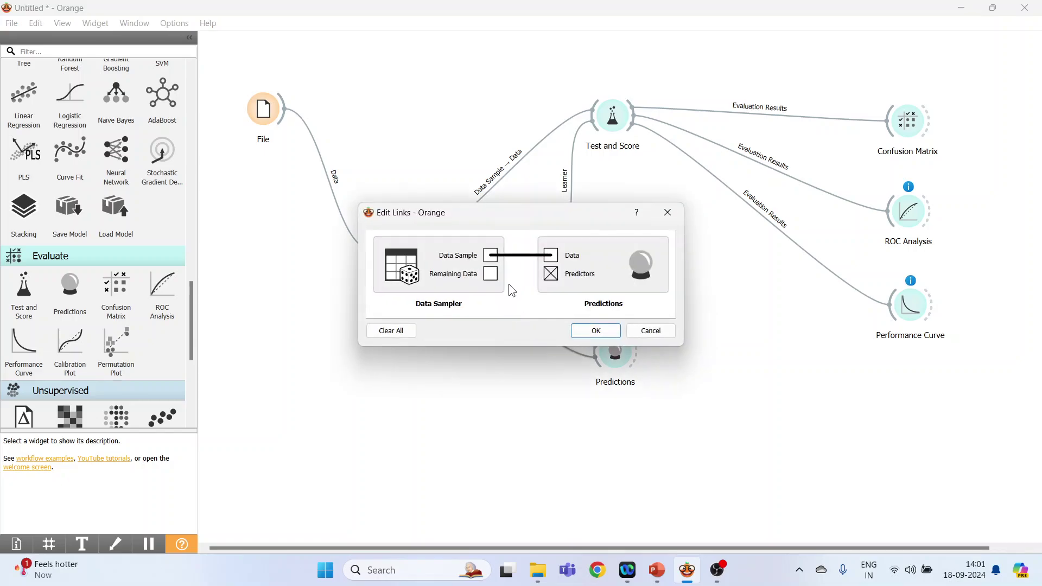
drag(491, 275, 552, 256)
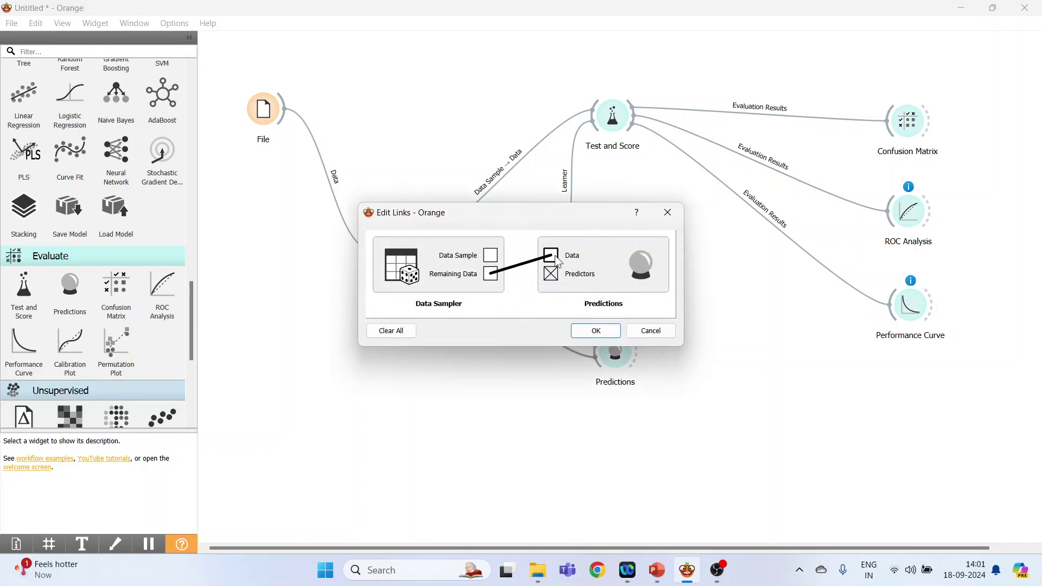
click(596, 331)
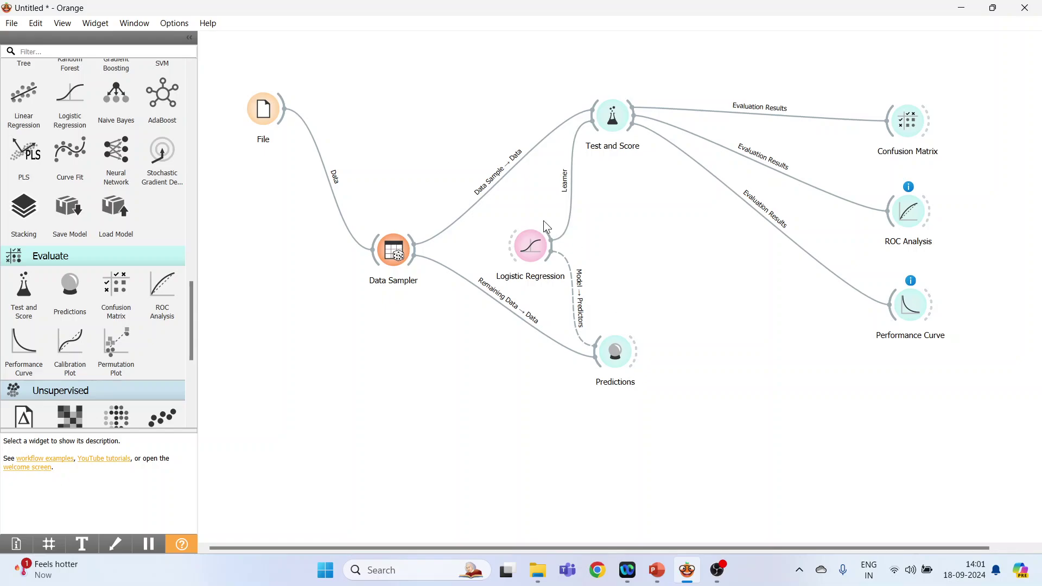
double_click(618, 352)
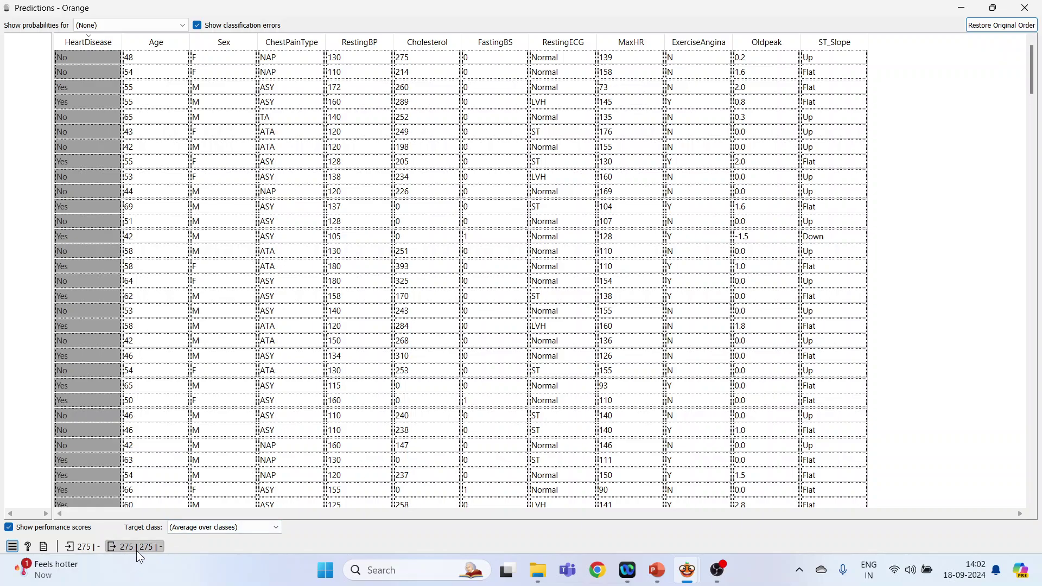
mouse_move(137, 552)
click(1025, 7)
double_click(271, 119)
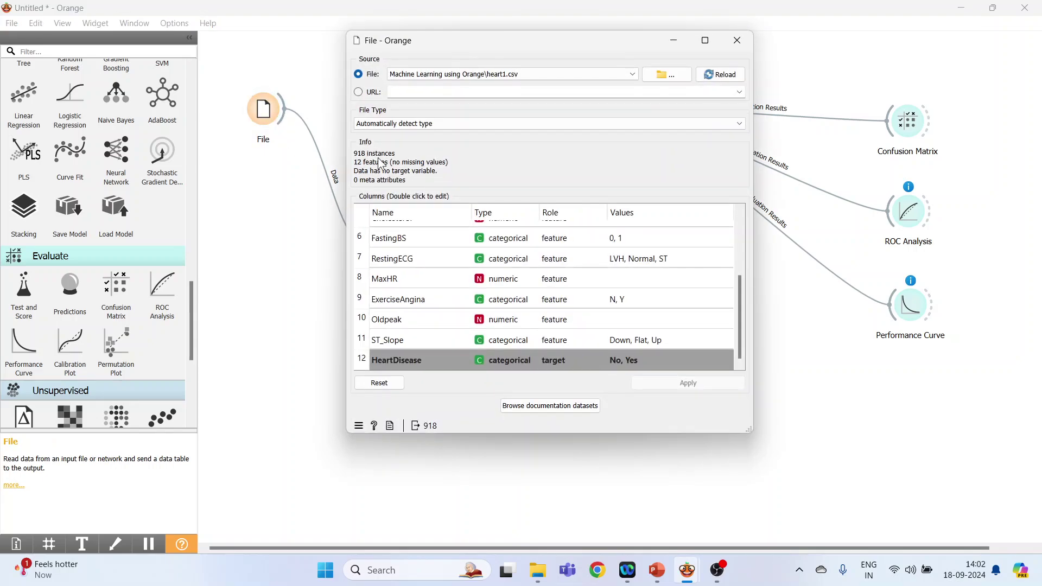
click(737, 40)
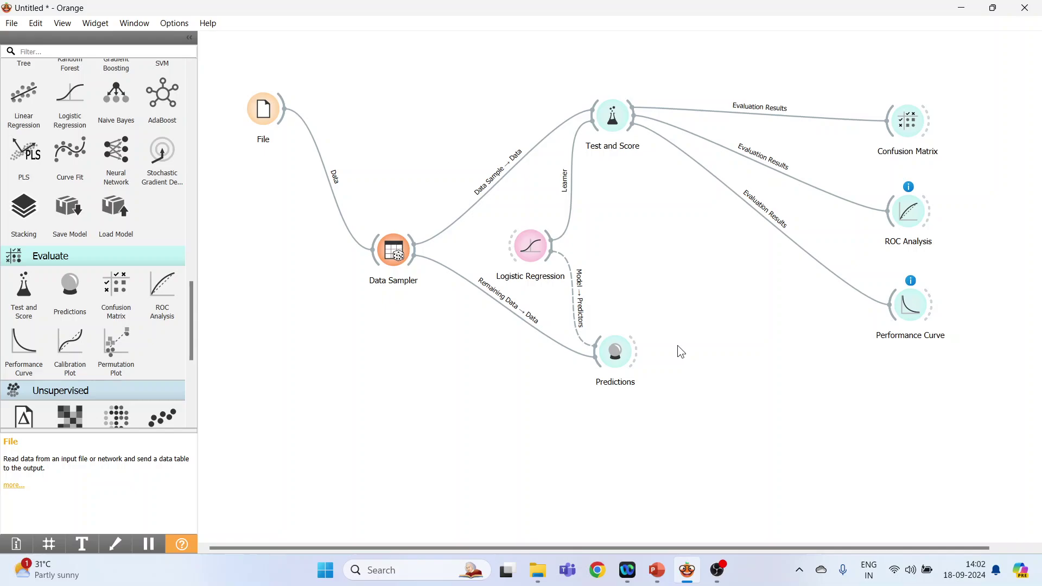
- Delete the Remaining Data link, rearrange the widgets, and feed File's full data into Logistic Regression
click(490, 298)
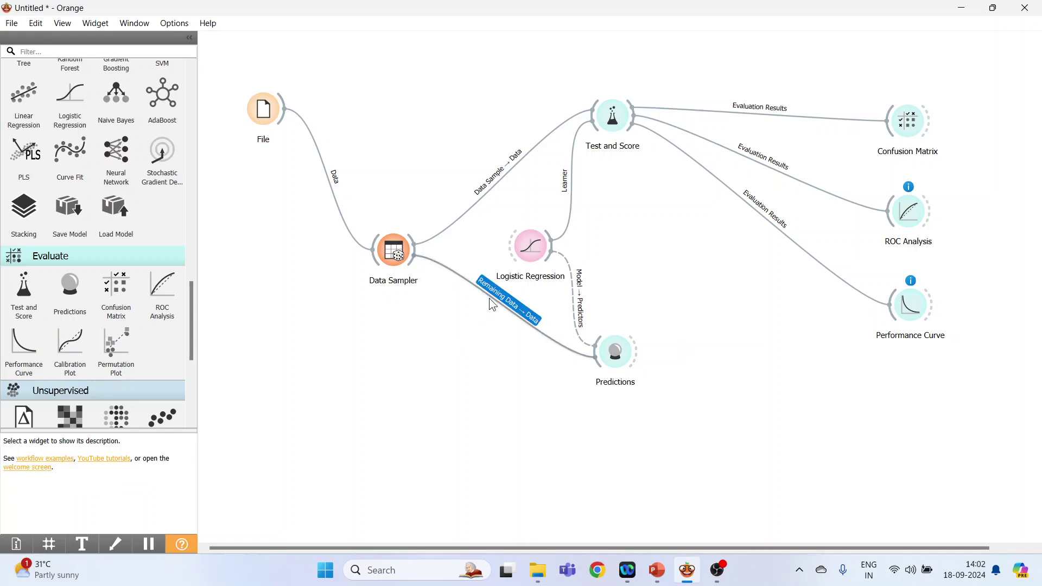
key(Delete)
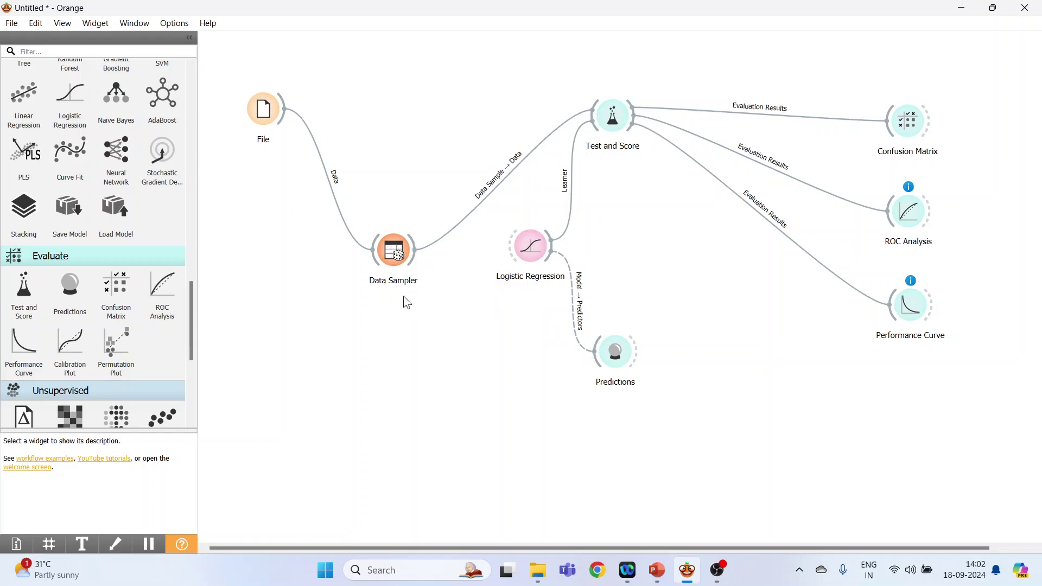
drag(399, 255, 420, 118)
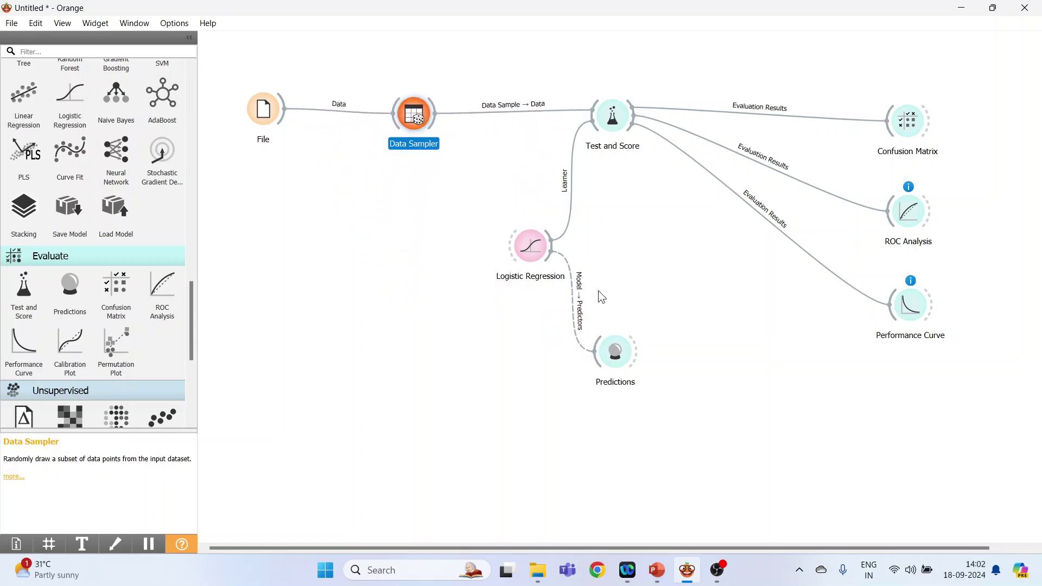
drag(615, 355, 651, 354)
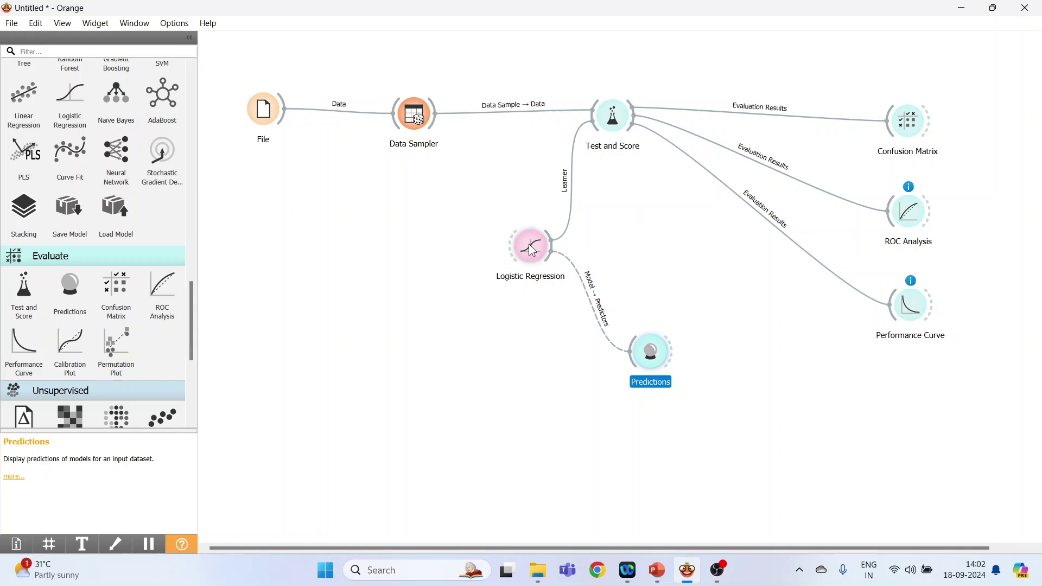
drag(532, 251, 420, 274)
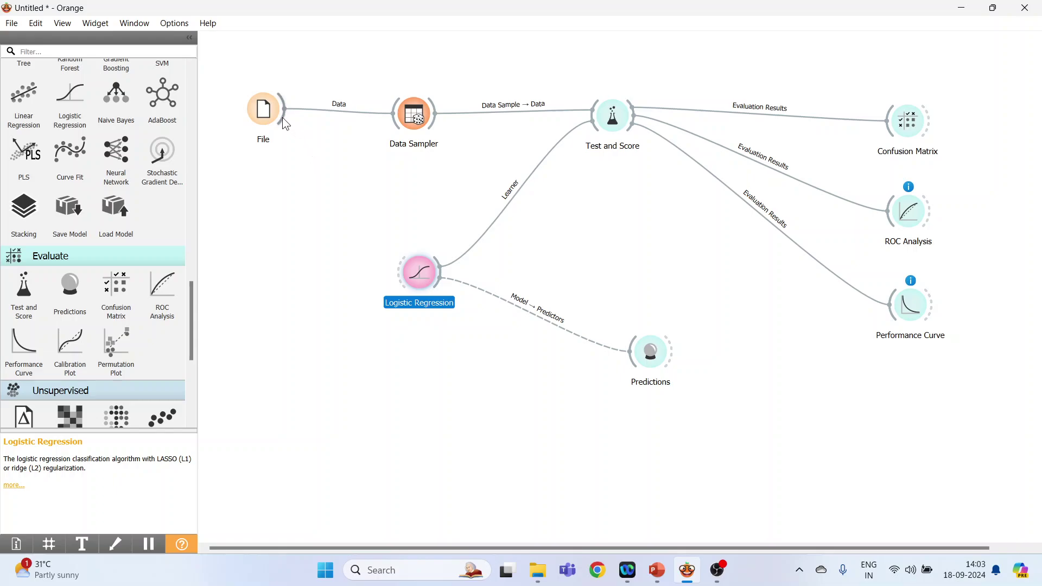
drag(282, 118, 399, 273)
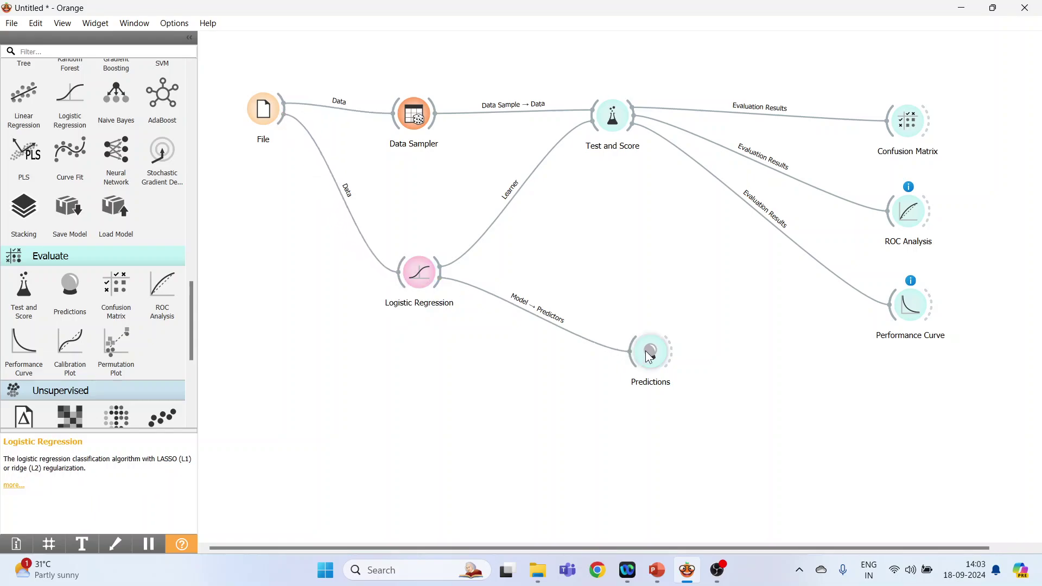
drag(651, 352, 645, 389)
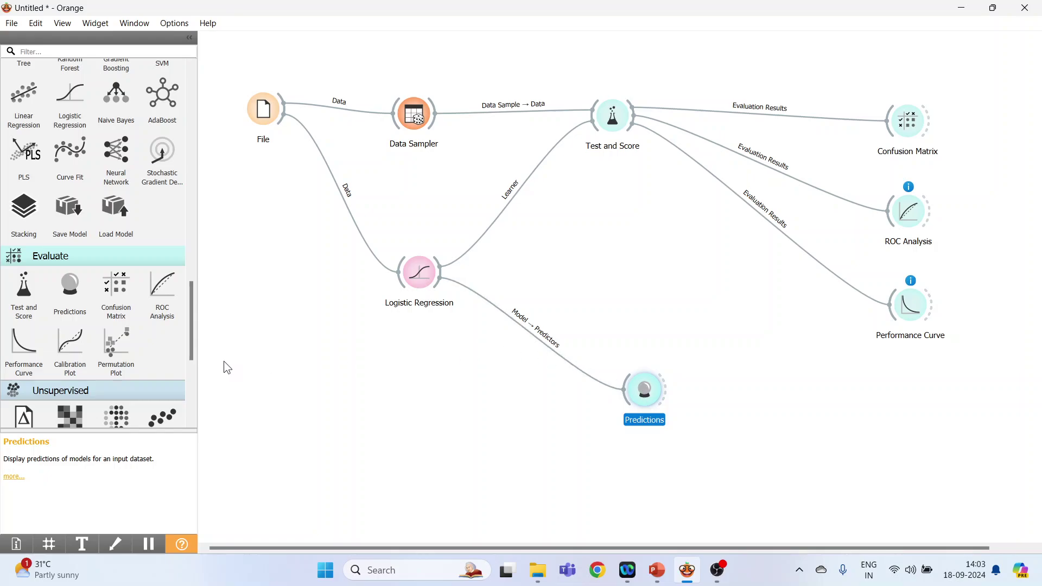
- Add a Nomogram level with Logistic Regression and connect the model to it
drag(193, 334, 197, 271)
click(117, 236)
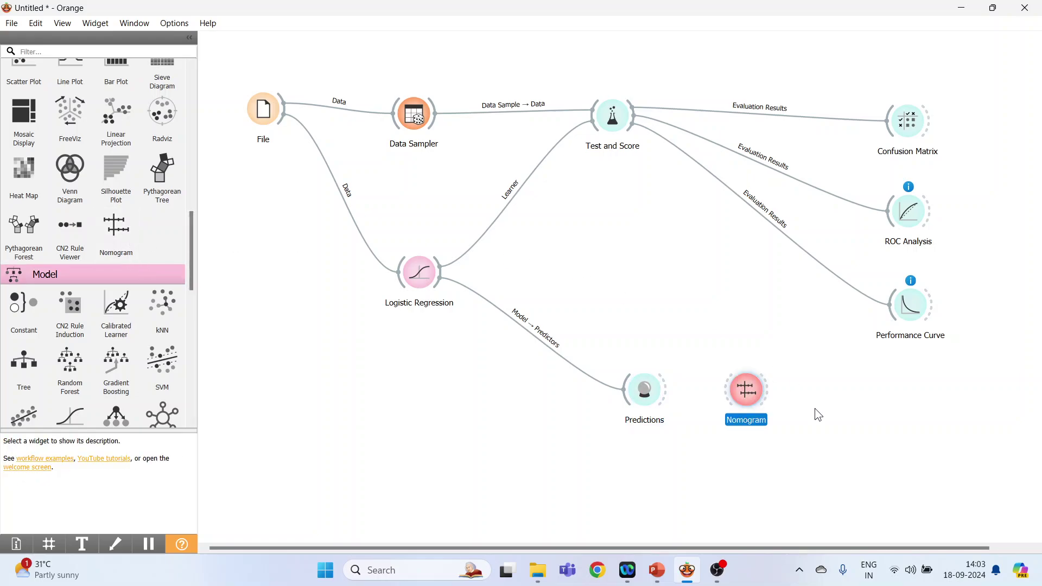
drag(747, 394, 637, 278)
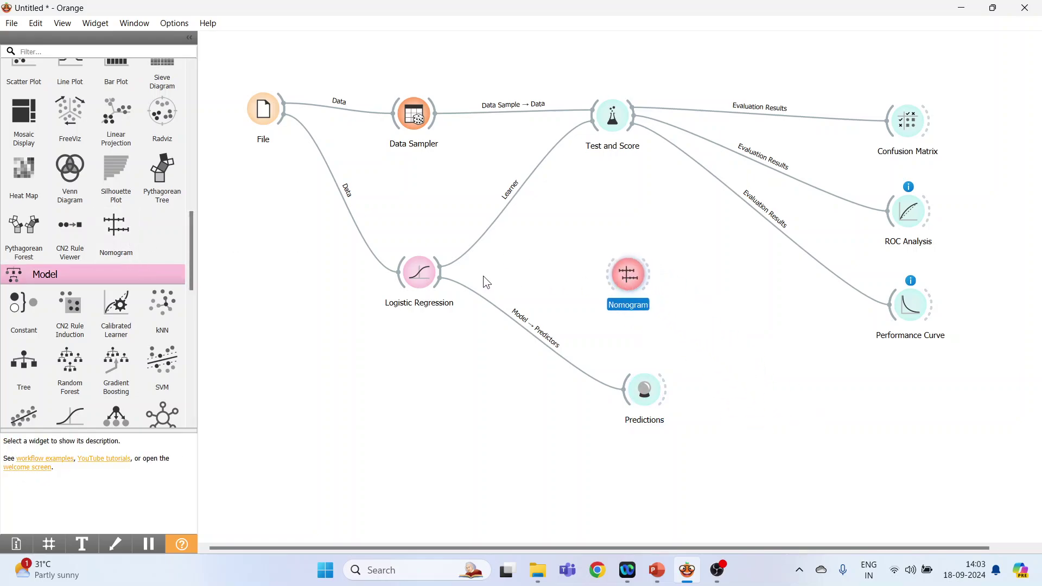
drag(443, 273, 629, 276)
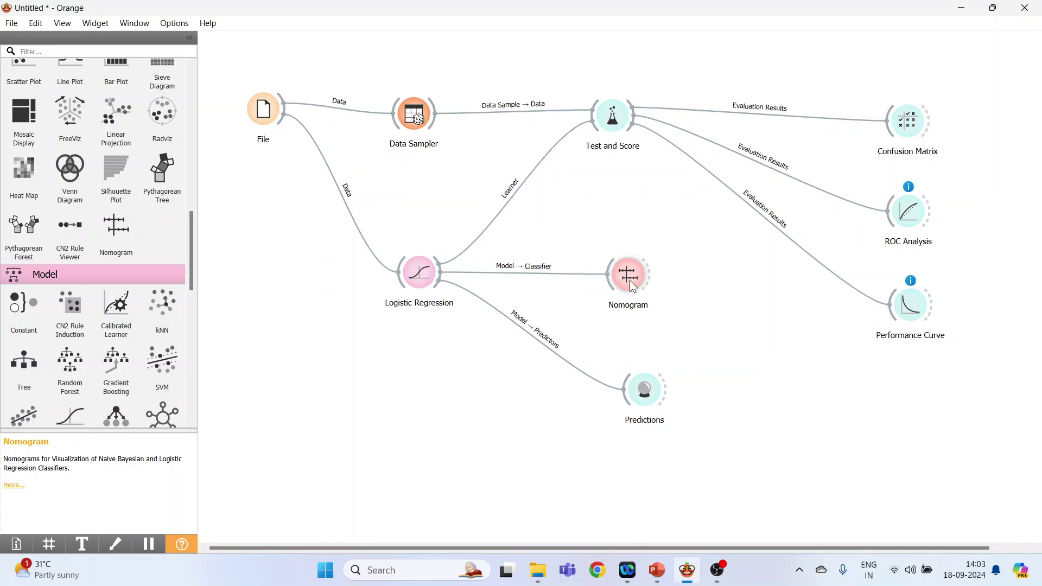
- Show the nomogram for target class Yes on the point scale, features ordered by absolute importance
double_click(629, 280)
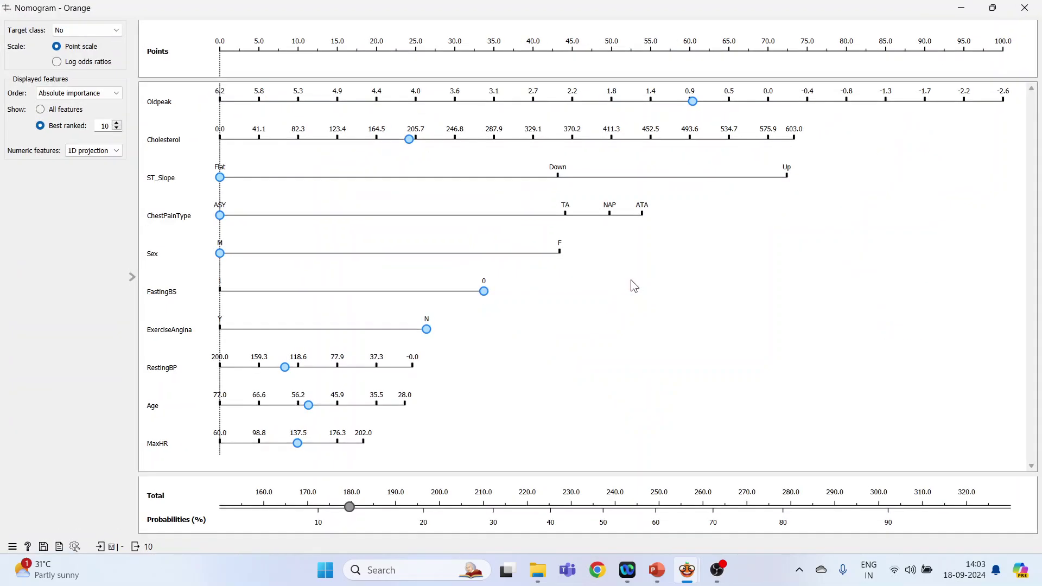
click(117, 30)
click(97, 56)
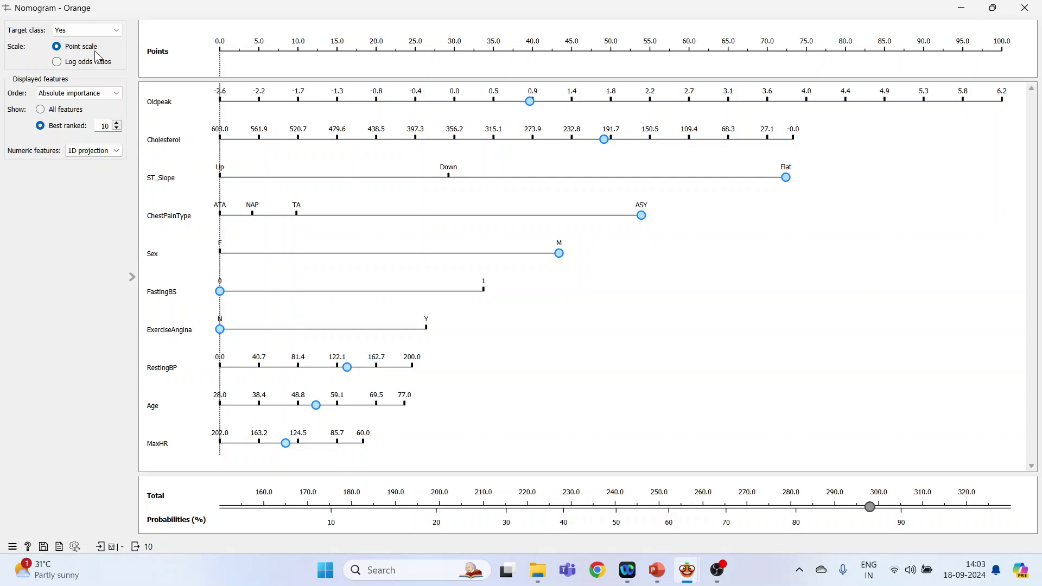
click(57, 62)
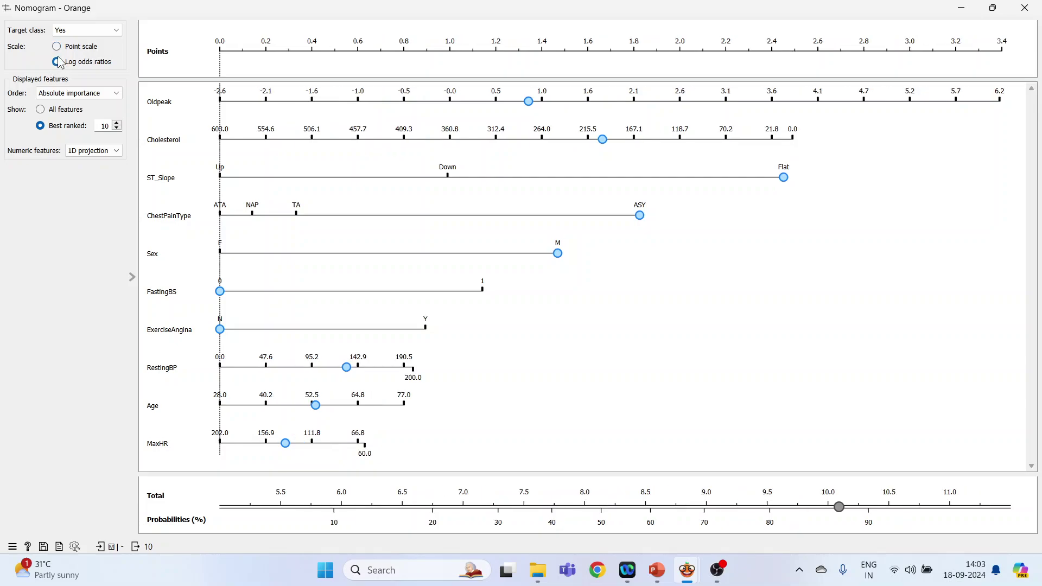
click(57, 47)
click(116, 96)
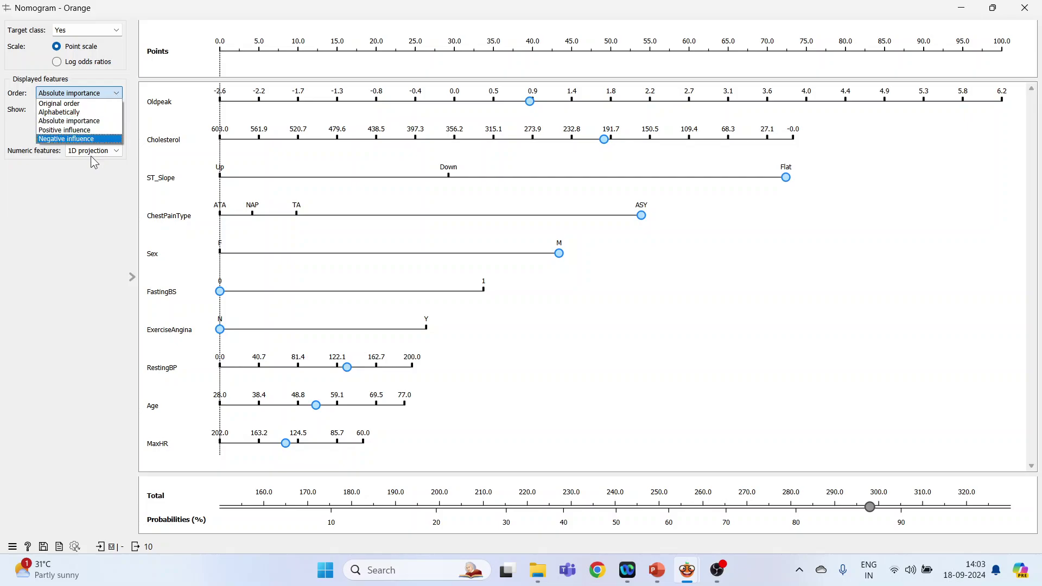
click(99, 123)
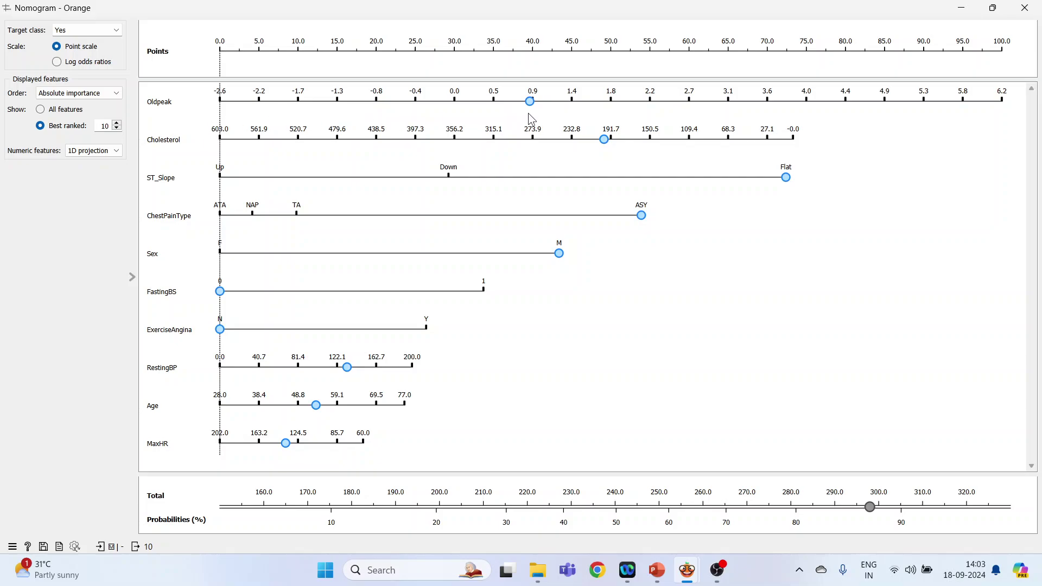
- Set Oldpeak to 1.4, ST_Slope toward Down, ChestPainType off ASY, and Sex just short of M
mouse_move(530, 101)
mouse_down()
mouse_move(689, 111)
mouse_move(583, 111)
mouse_move(610, 142)
mouse_move(680, 144)
mouse_move(622, 142)
mouse_up()
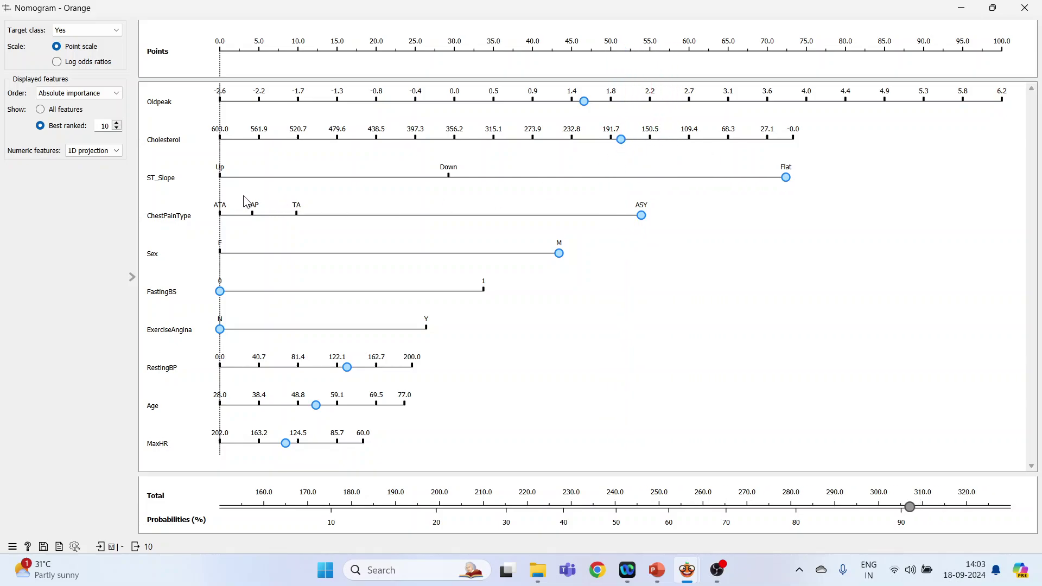
mouse_move(786, 177)
mouse_down()
mouse_move(237, 188)
mouse_move(778, 187)
mouse_move(546, 188)
mouse_up()
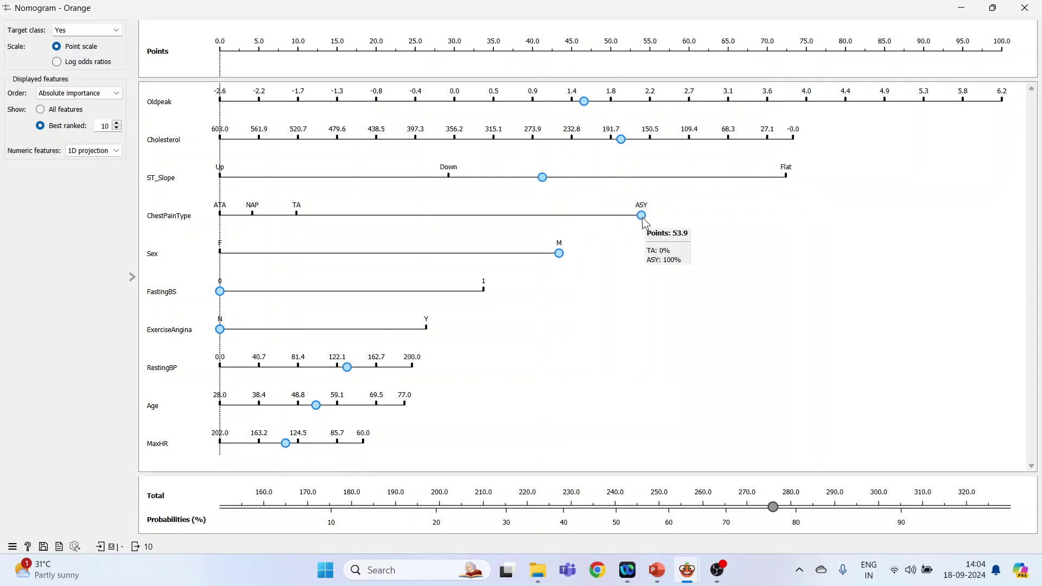
mouse_move(642, 216)
mouse_down()
mouse_move(300, 217)
mouse_move(625, 217)
mouse_up()
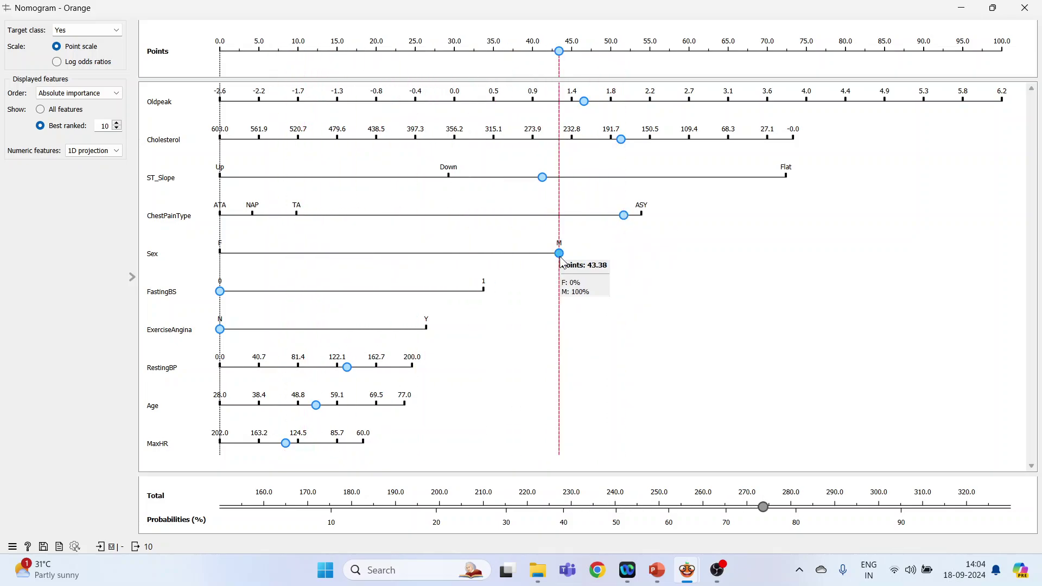
mouse_move(560, 256)
mouse_down()
mouse_move(286, 257)
mouse_move(551, 253)
mouse_up()
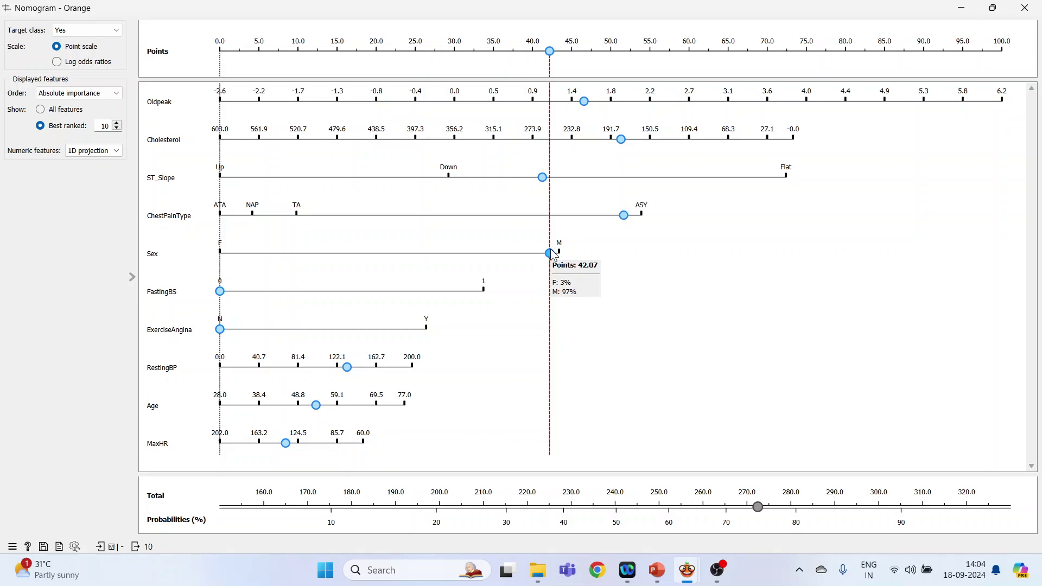
drag(550, 253, 548, 253)
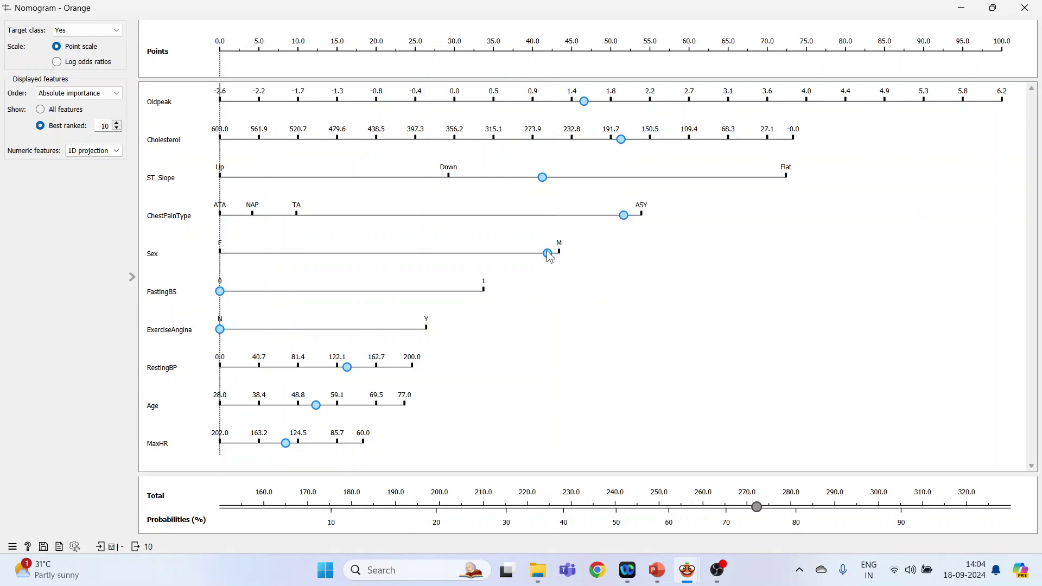
- Adjust FastingBS, keep ExerciseAngina at N, and settle Age at about 60
mouse_move(221, 292)
mouse_down()
mouse_move(485, 293)
mouse_move(227, 294)
mouse_up()
mouse_move(221, 335)
mouse_move(220, 333)
mouse_down()
mouse_move(427, 334)
mouse_move(222, 331)
mouse_up()
mouse_move(347, 369)
mouse_down()
mouse_move(413, 372)
mouse_move(358, 373)
mouse_up()
mouse_move(316, 405)
mouse_down()
mouse_move(388, 410)
mouse_move(340, 406)
mouse_up()
mouse_move(286, 444)
mouse_down()
mouse_move(348, 446)
mouse_move(315, 443)
mouse_up()
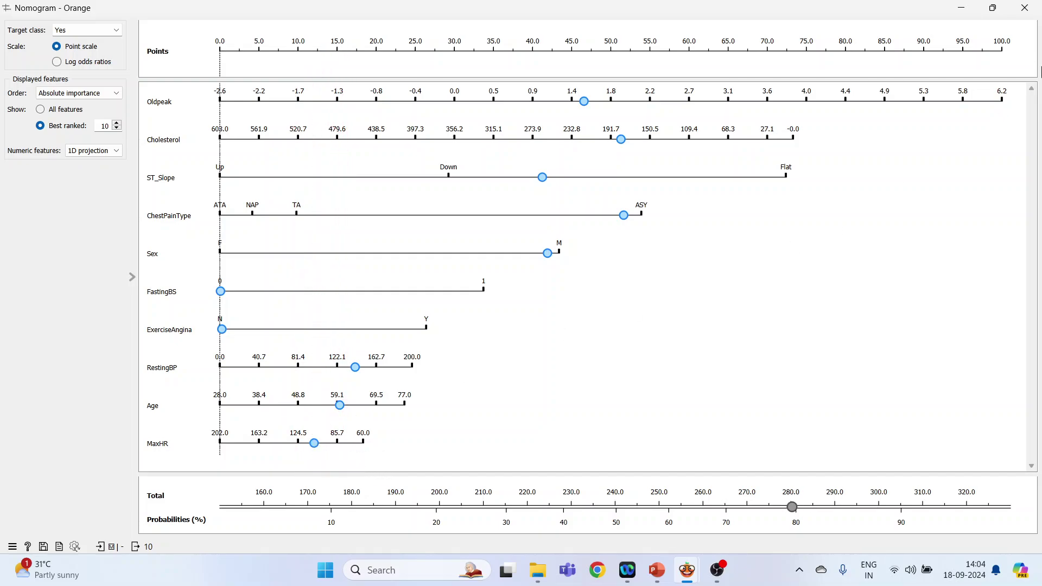
- Close the nomogram and place a second File widget below the workflow
click(1025, 7)
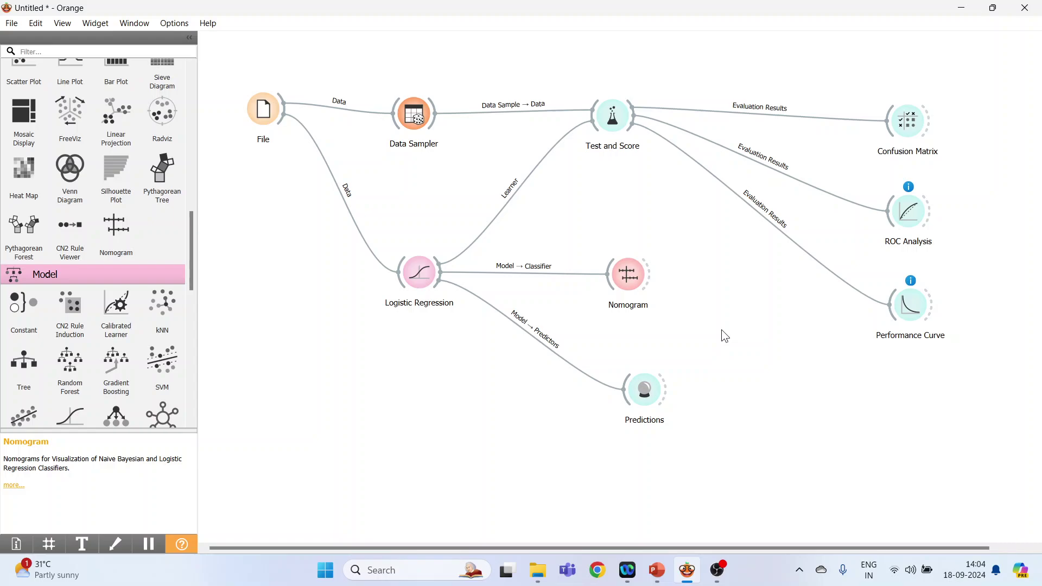
drag(190, 242, 192, 121)
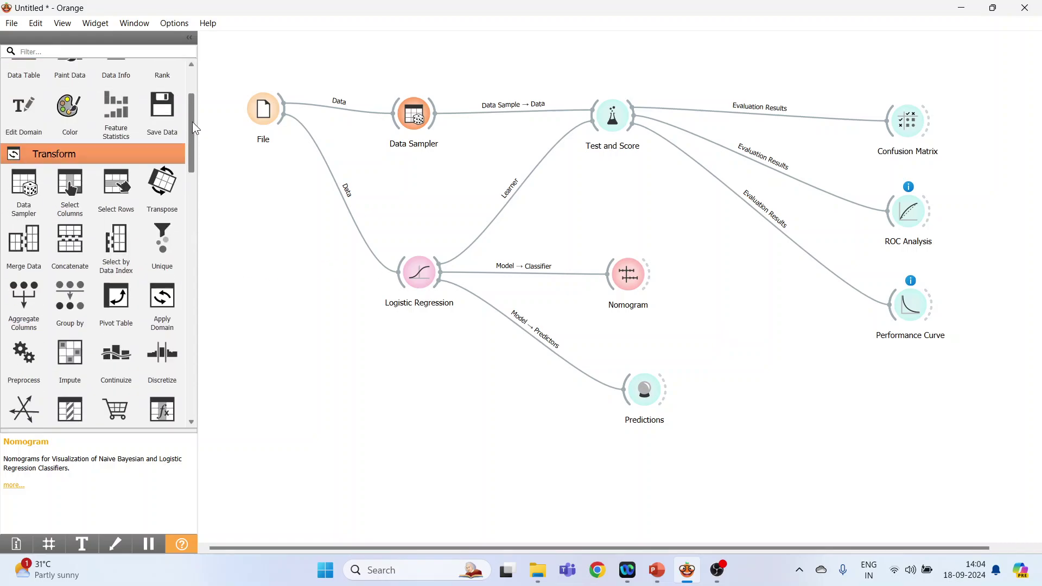
click(24, 103)
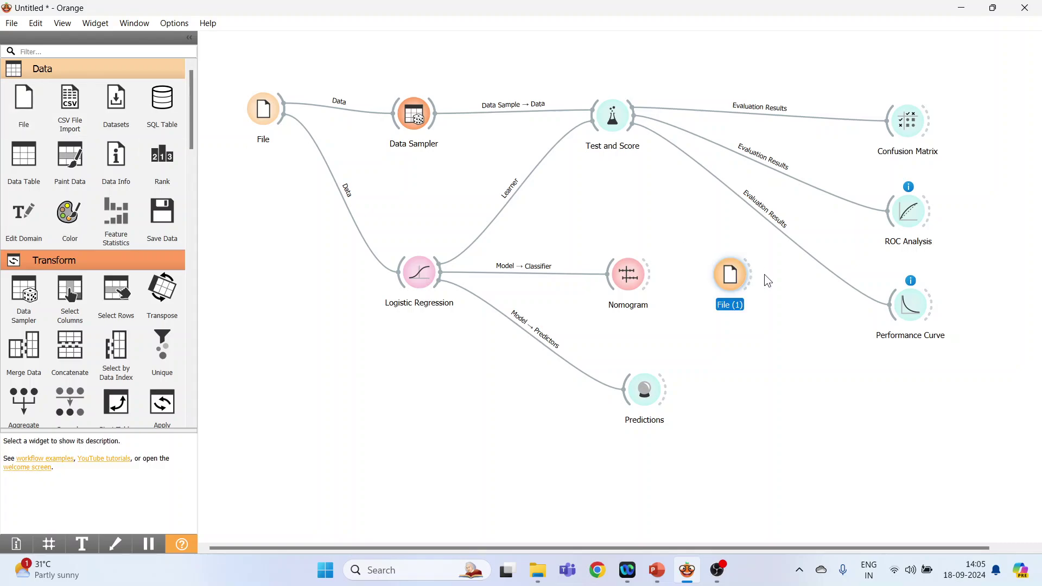
drag(737, 315, 281, 399)
- Load heart1(test).csv with its 10 instances into the new File widget
double_click(278, 392)
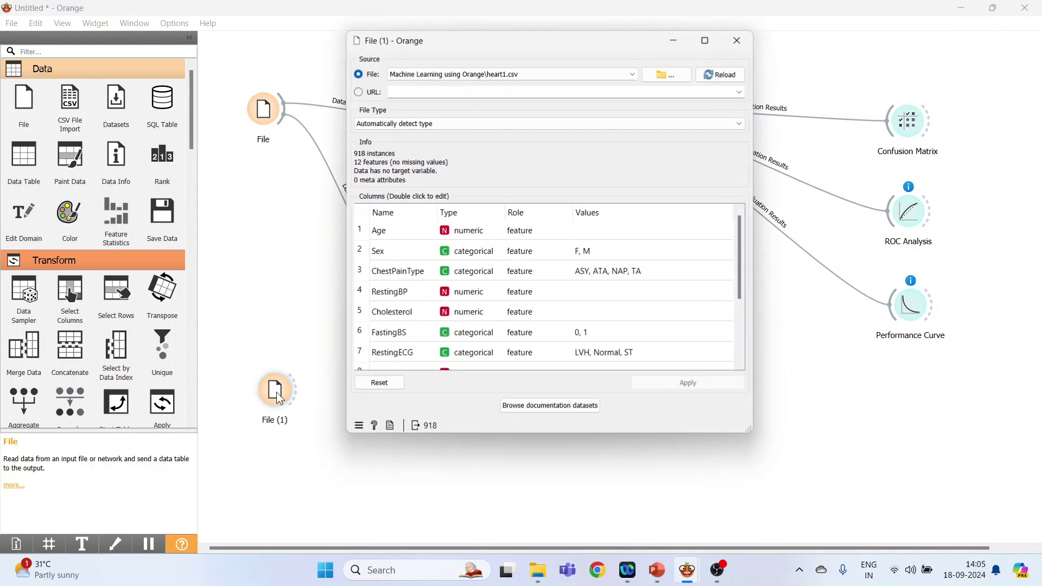
click(675, 74)
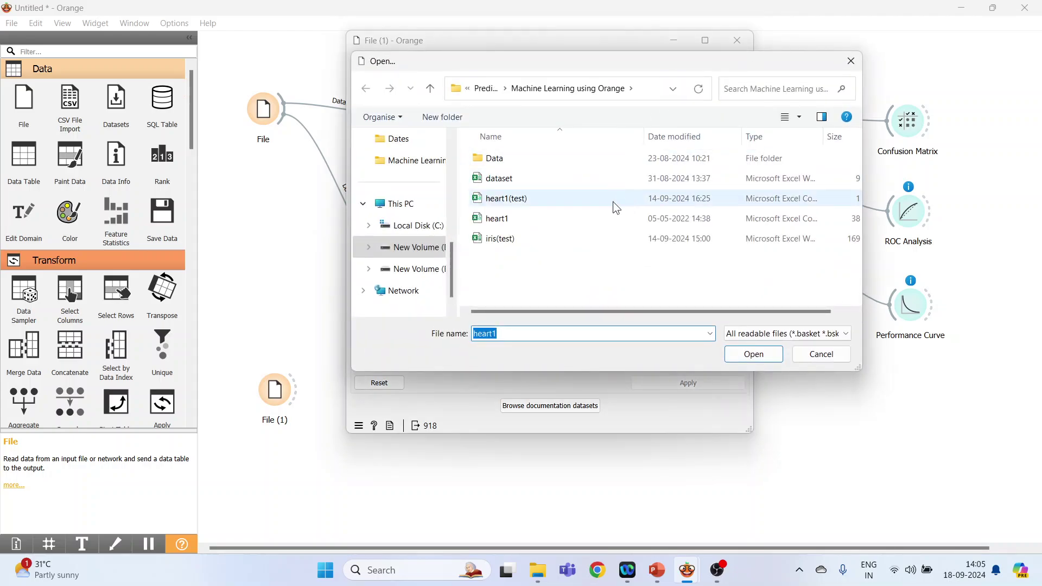
click(510, 219)
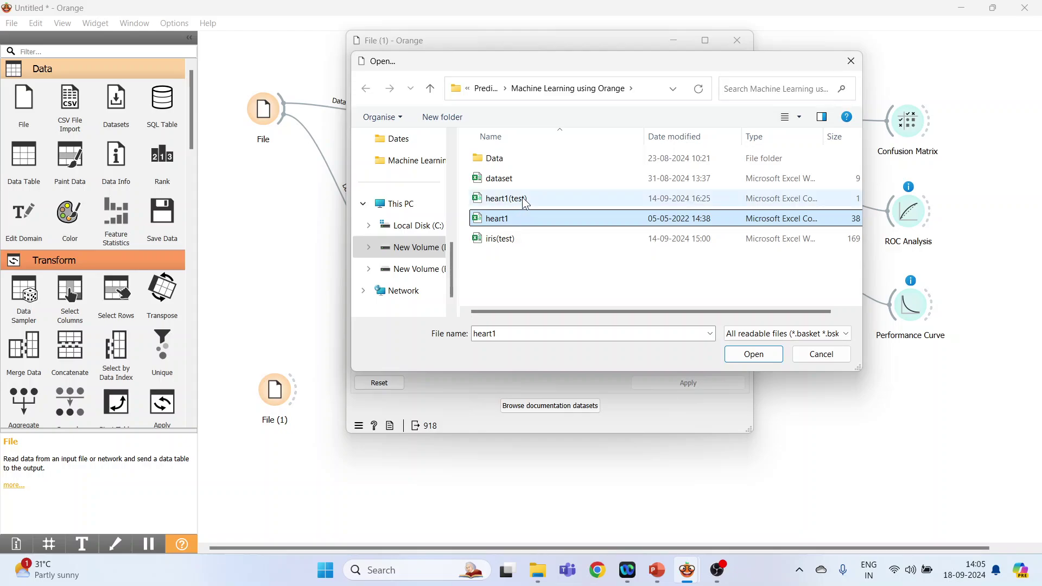
click(524, 199)
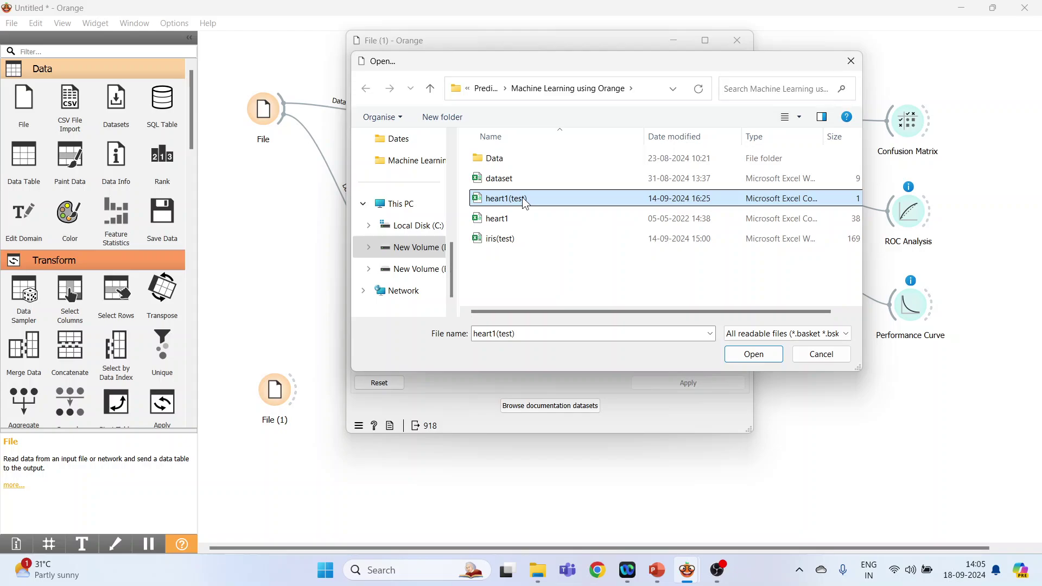
click(748, 355)
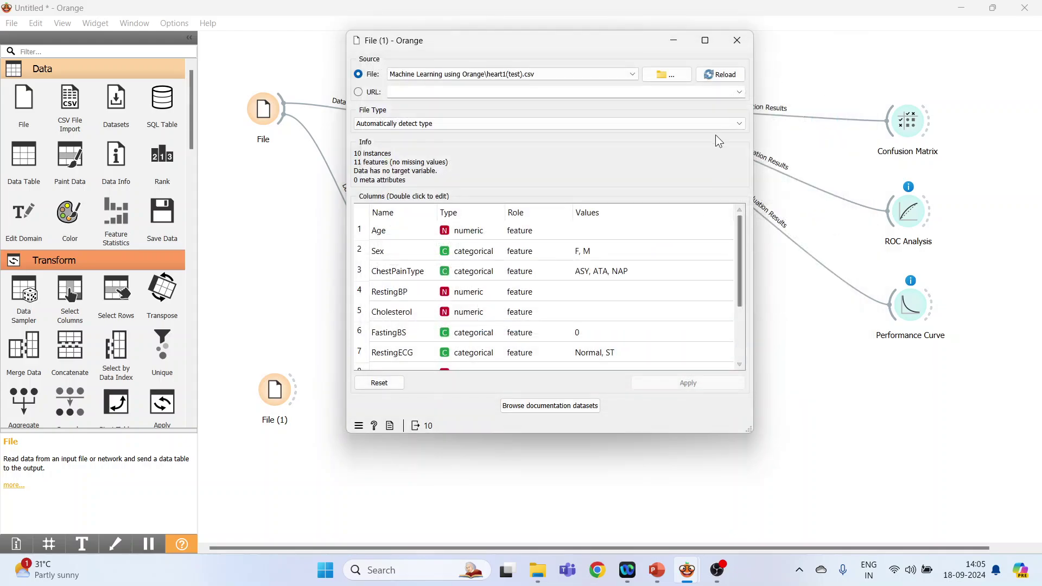
click(737, 41)
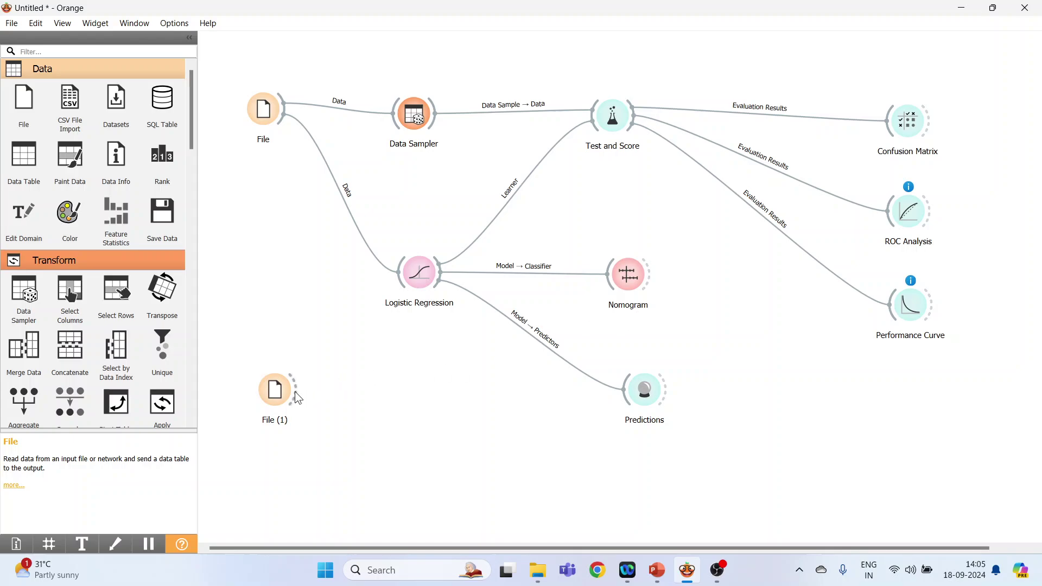
- Link File (1) to Predictions and review all ten rows' predictions, two of them Yes
mouse_move(294, 392)
mouse_down()
mouse_move(622, 399)
mouse_move(631, 419)
mouse_up()
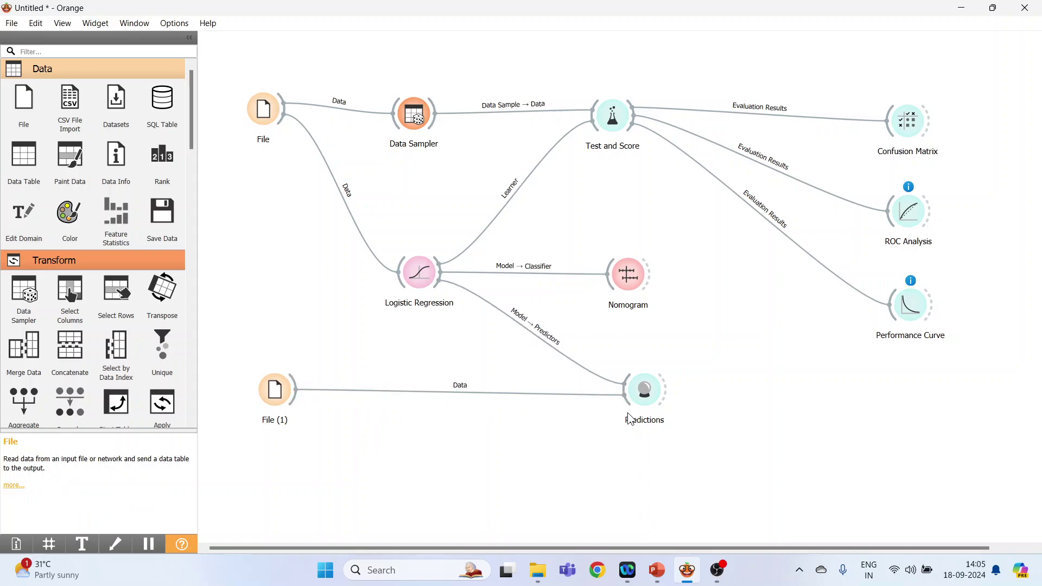
double_click(655, 399)
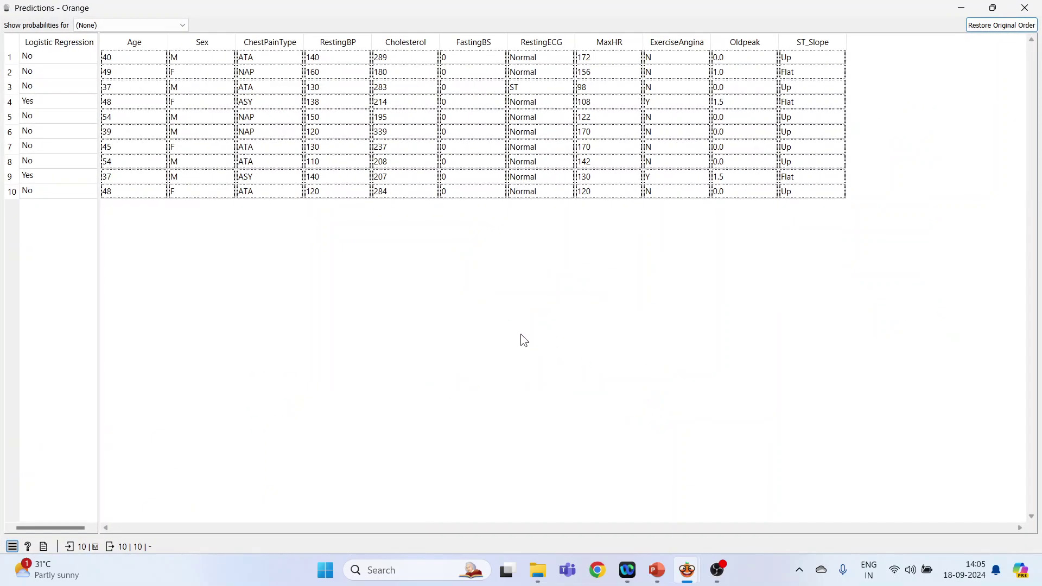
drag(60, 60, 63, 185)
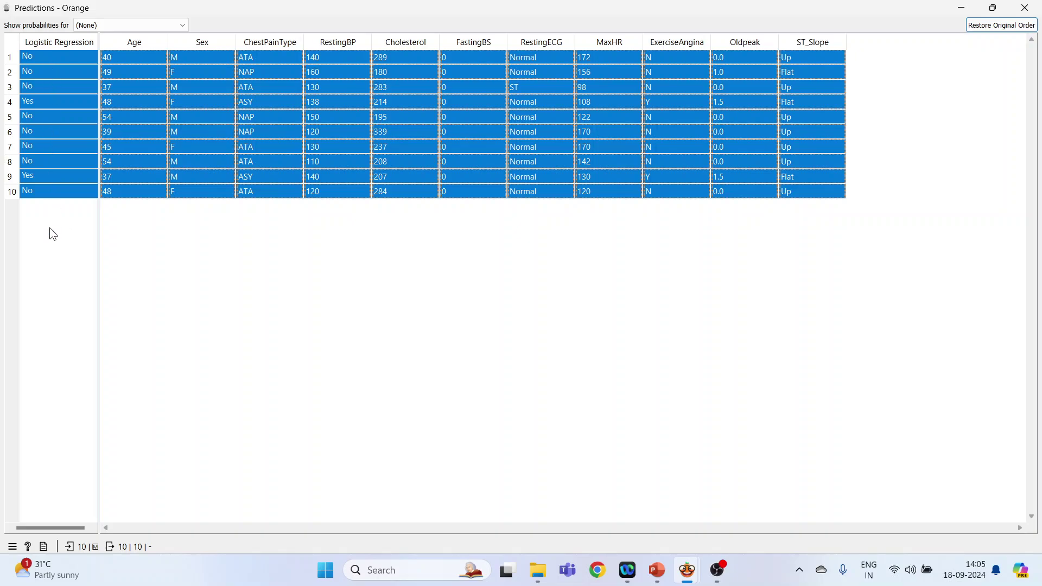
click(1025, 7)
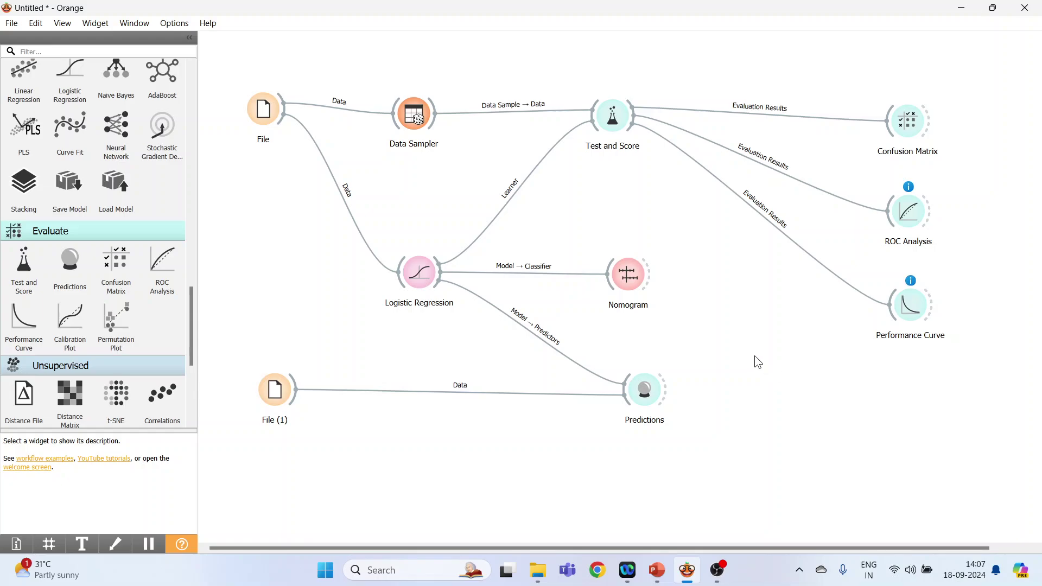
- Return to the PowerPoint deck at slide 5's cross-validation diagram
click(657, 571)
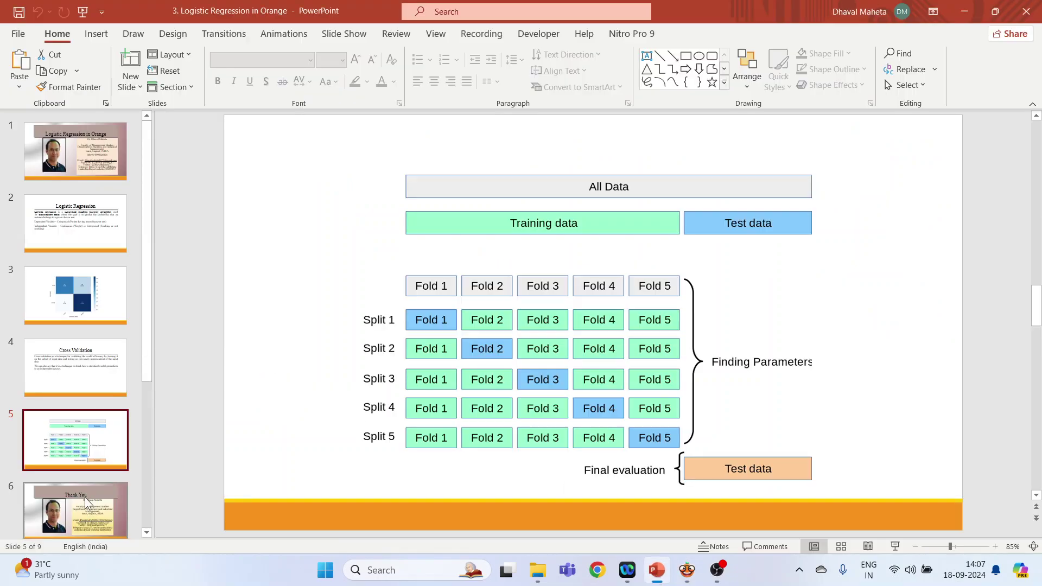